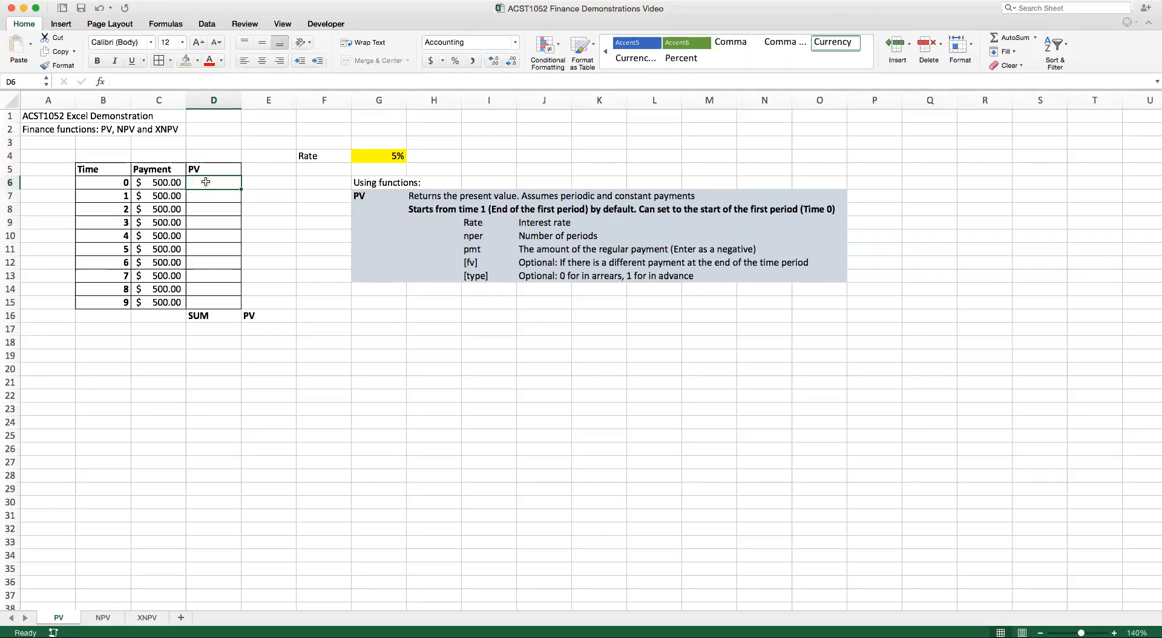
- Enter the discounting formula =C6*(1+$G$4)^(-B6) in D6, keeping the rate reference absolute
text(=)
click(160, 181)
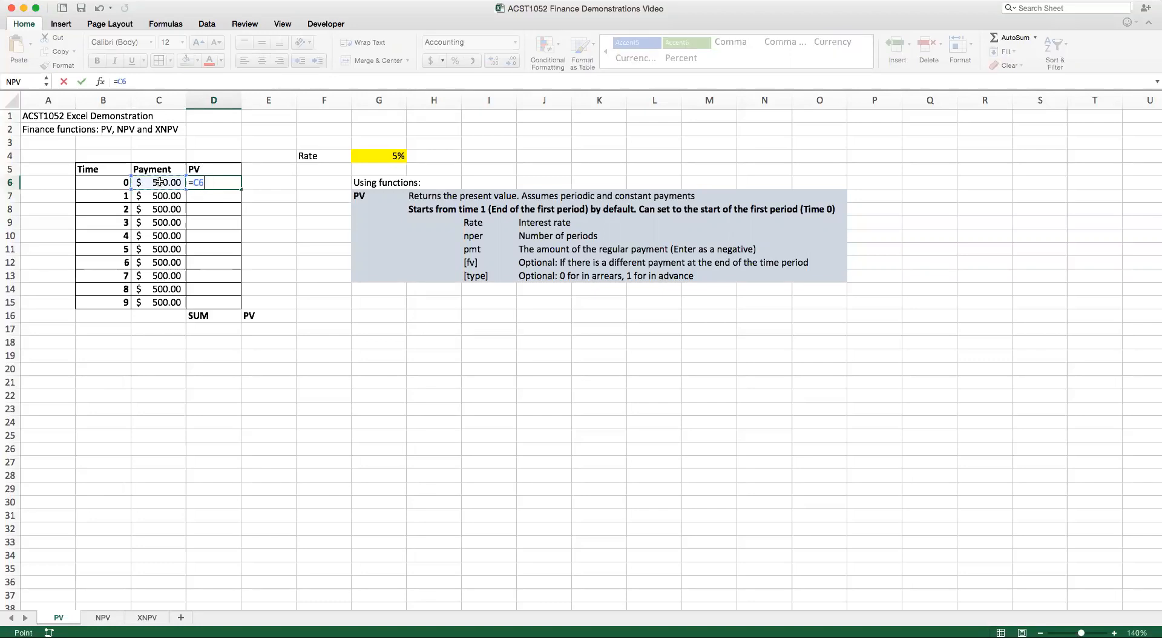
text(*(1+)
click(393, 157)
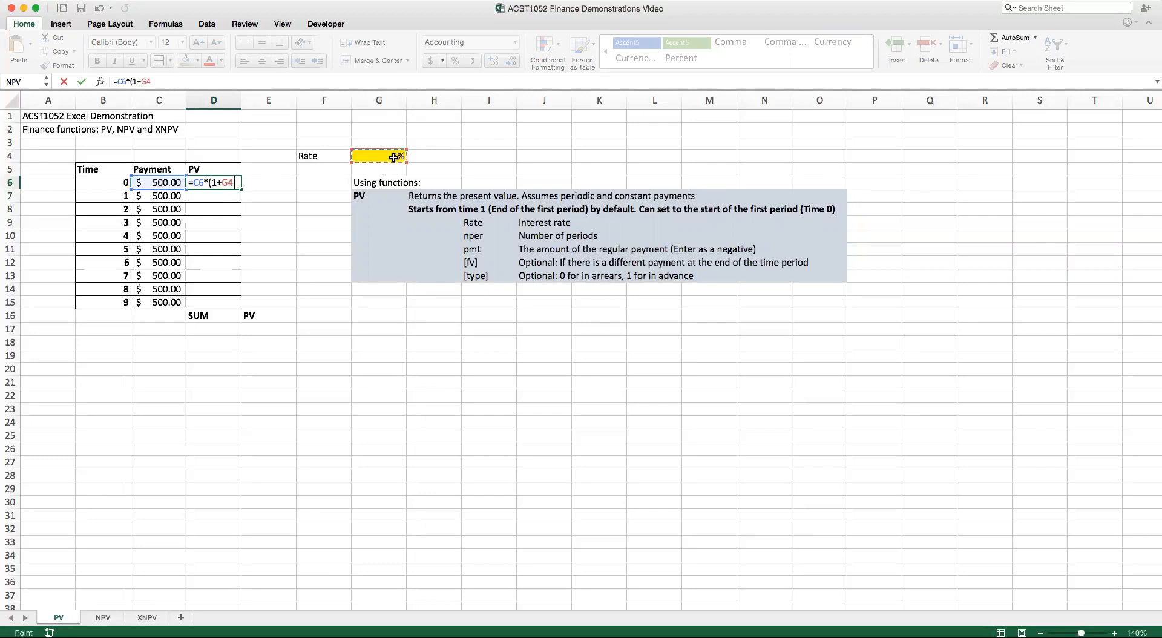
text()^(-)
click(115, 182)
text())
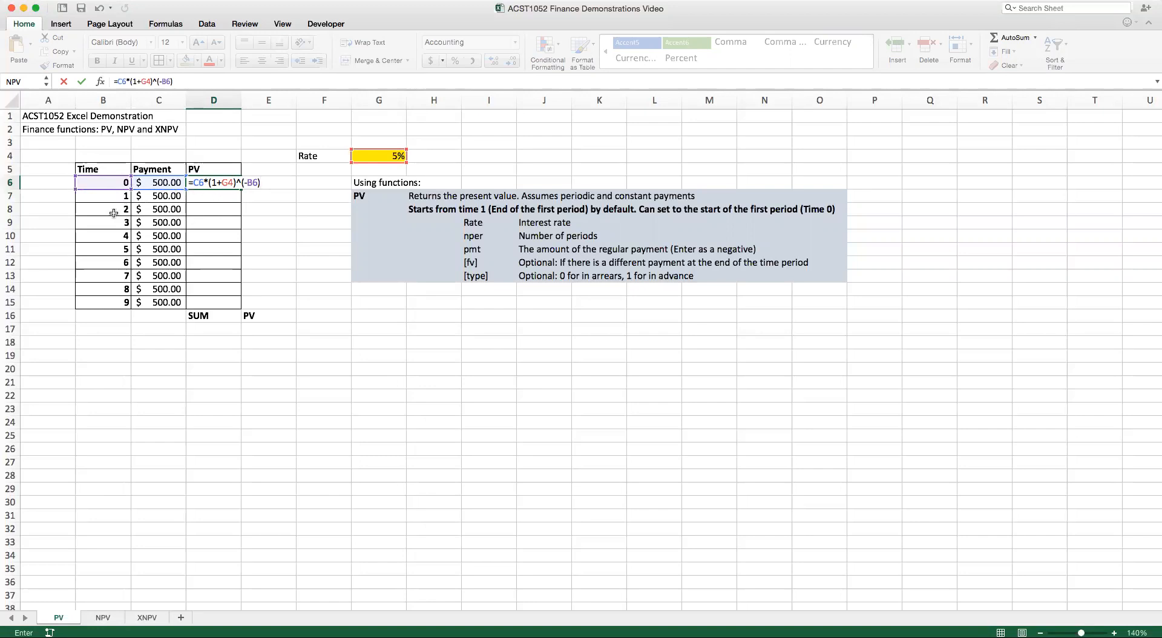
click(146, 82)
key(super+t)
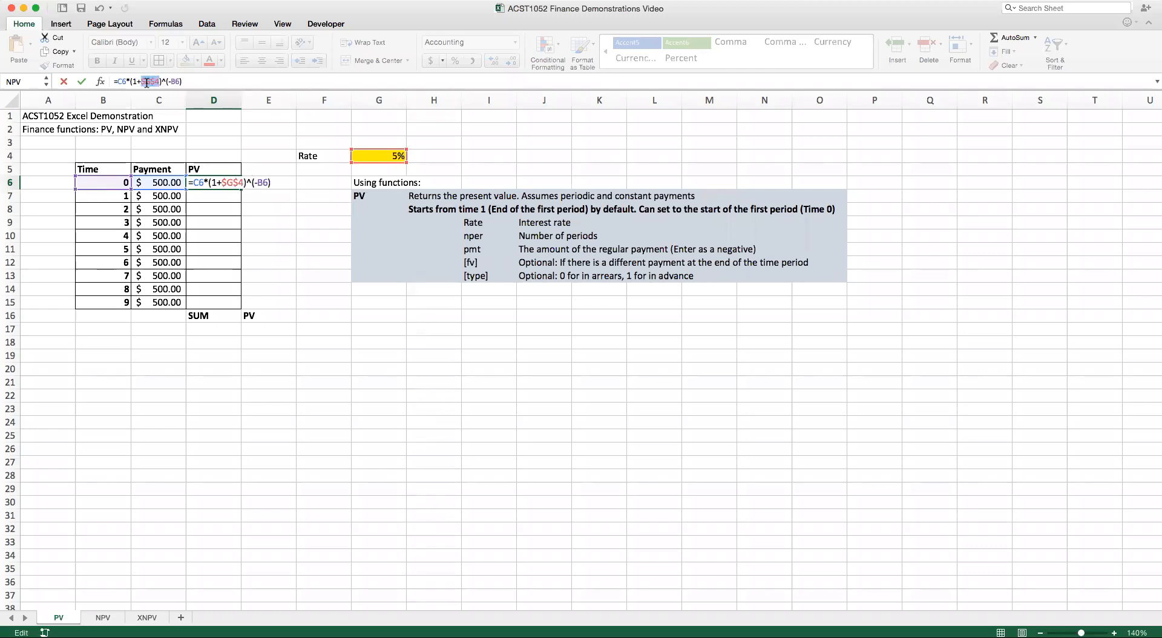
click(189, 81)
key(Return)
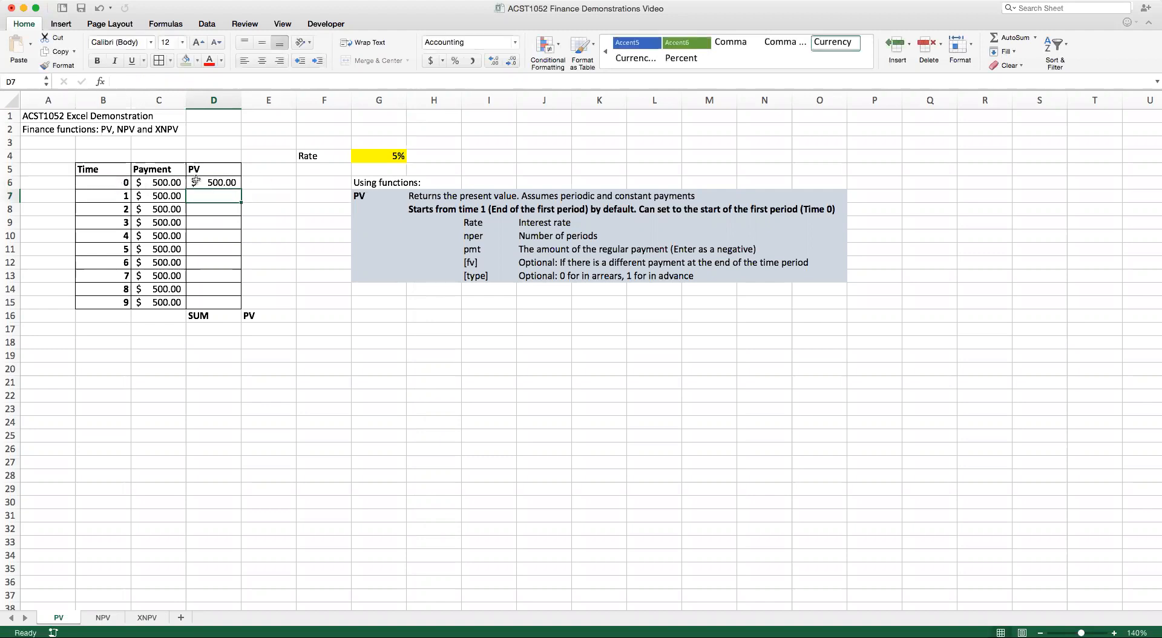
- Fill the present value formula from D6 down through D15 for all remaining time periods
click(228, 184)
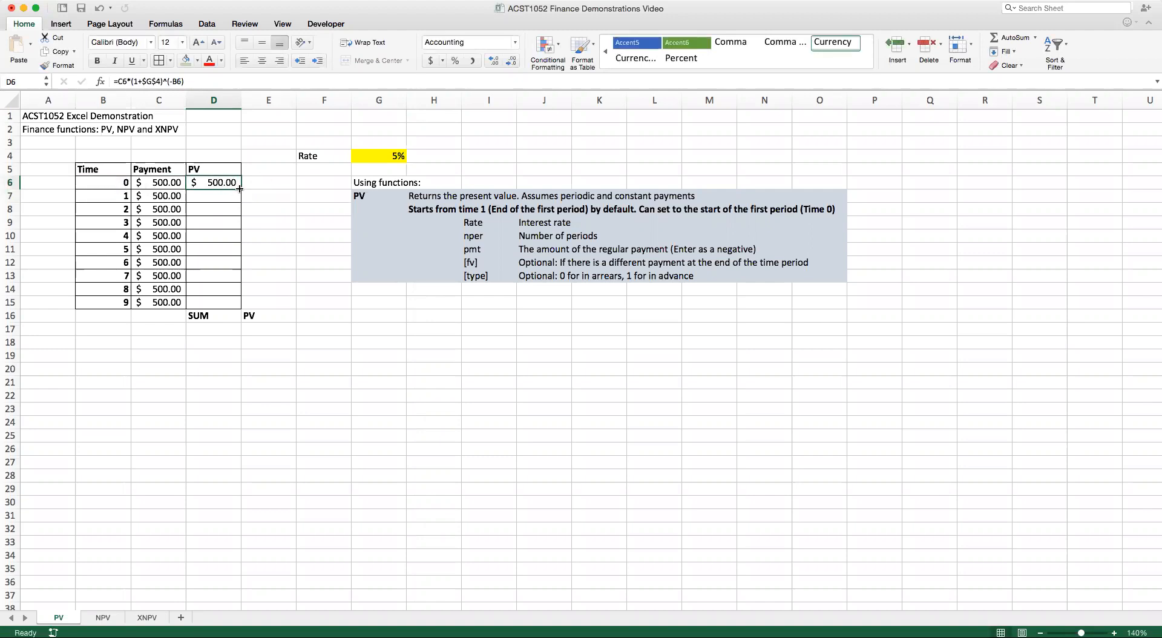
double_click(240, 189)
click(225, 277)
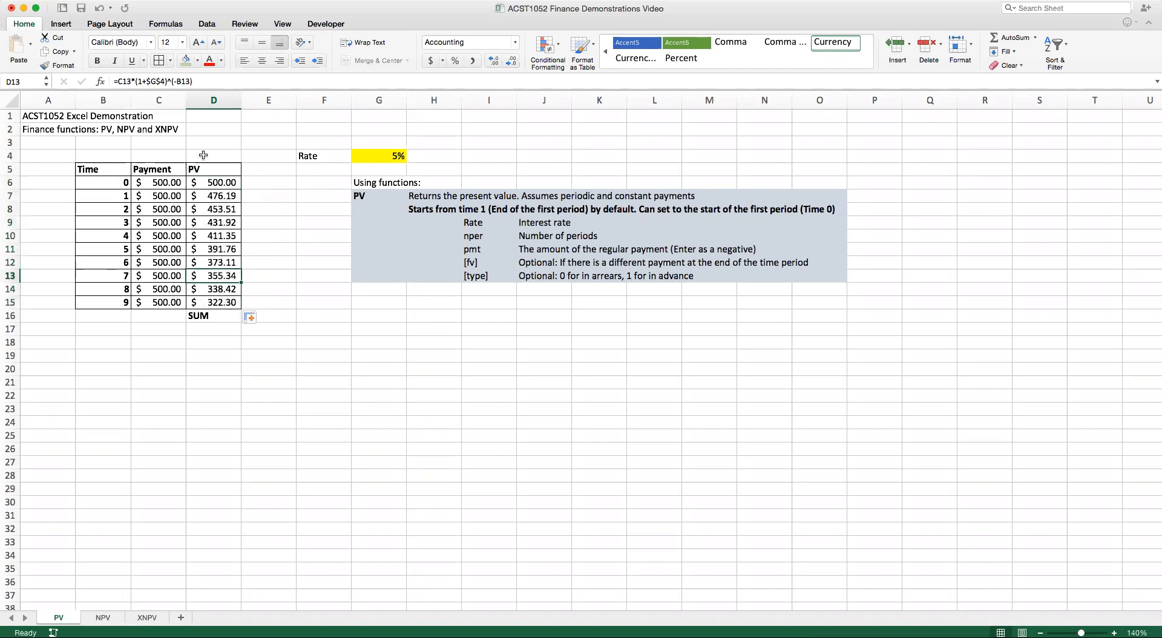
- Total the present values below the SUM label by entering =SUM(D6:D15) in D17
click(215, 328)
text(=sum)
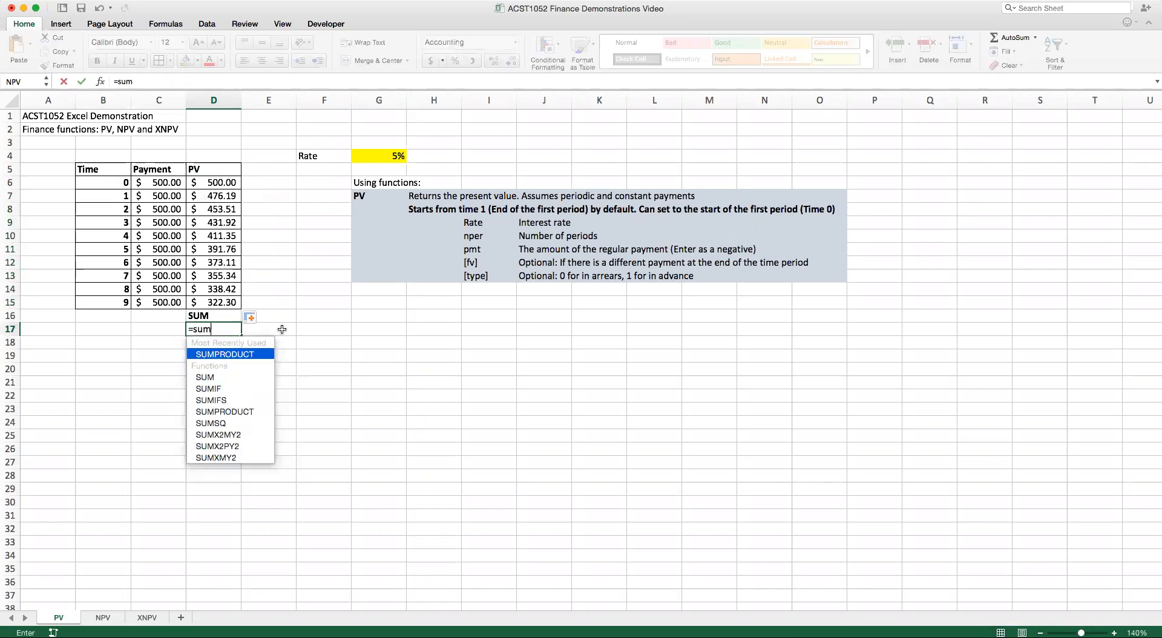
text(()
key(Up)
key(Up)
key(shift+Up)
key(shift+Up)
key(shift+Up)
key(shift+Up)
key(shift+Up)
key(shift+Up)
key(shift+Up)
key(shift+Up)
key(shift+Up)
key(Return)
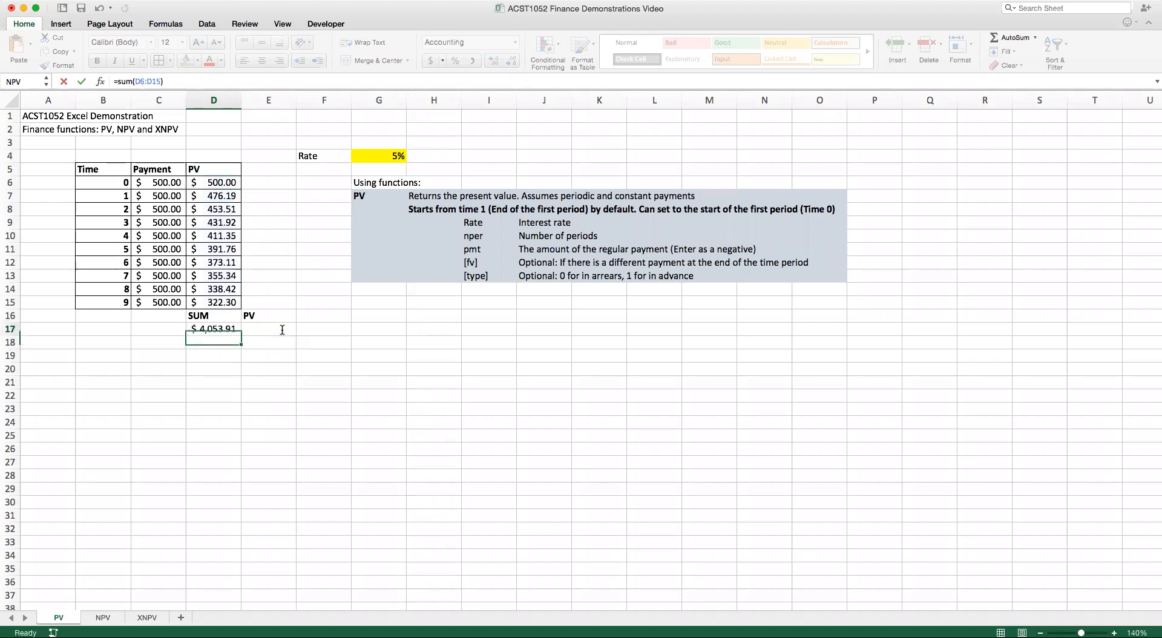
click(196, 330)
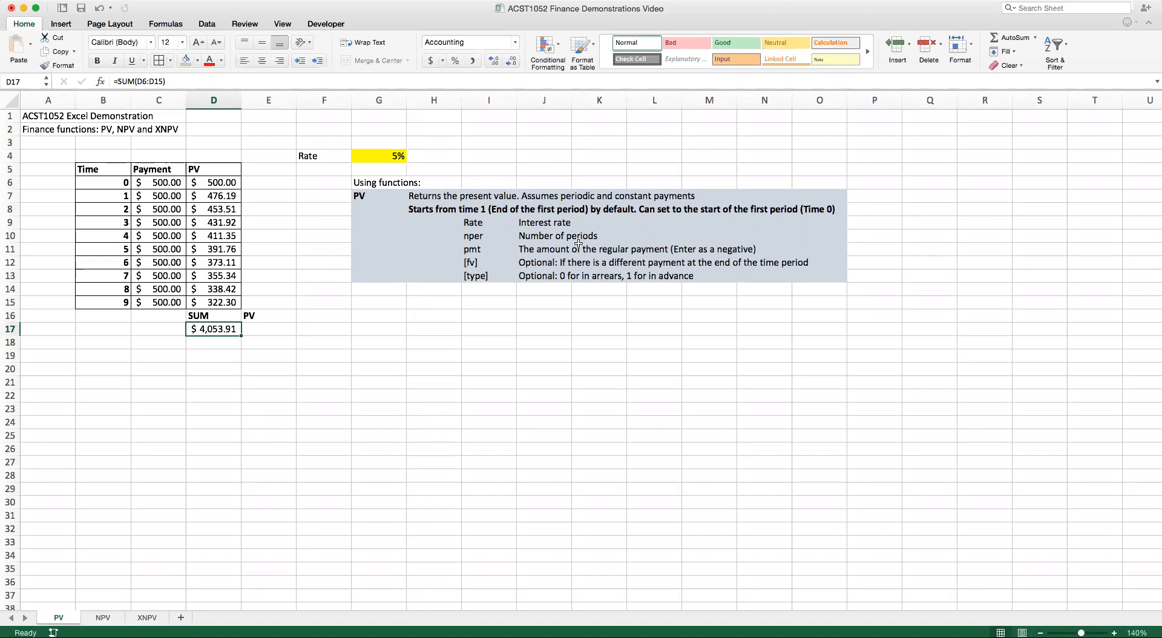
- Calculate the present value in E17 with =PV(G4,10,-500,,1), treating the payments as made in advance
click(268, 328)
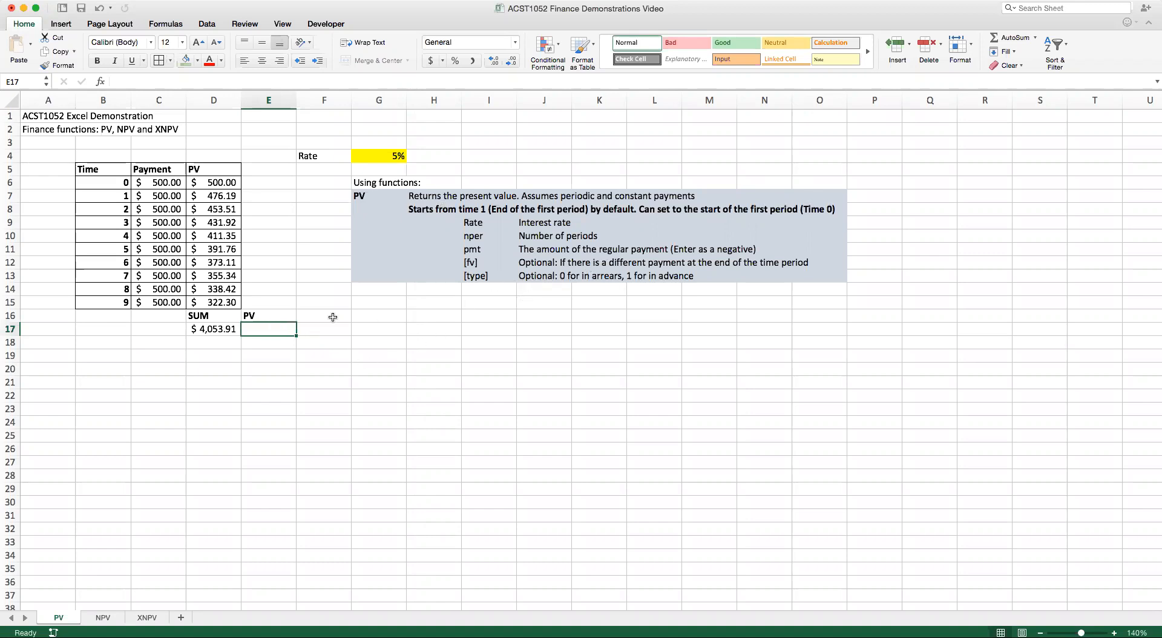
text(=PV)
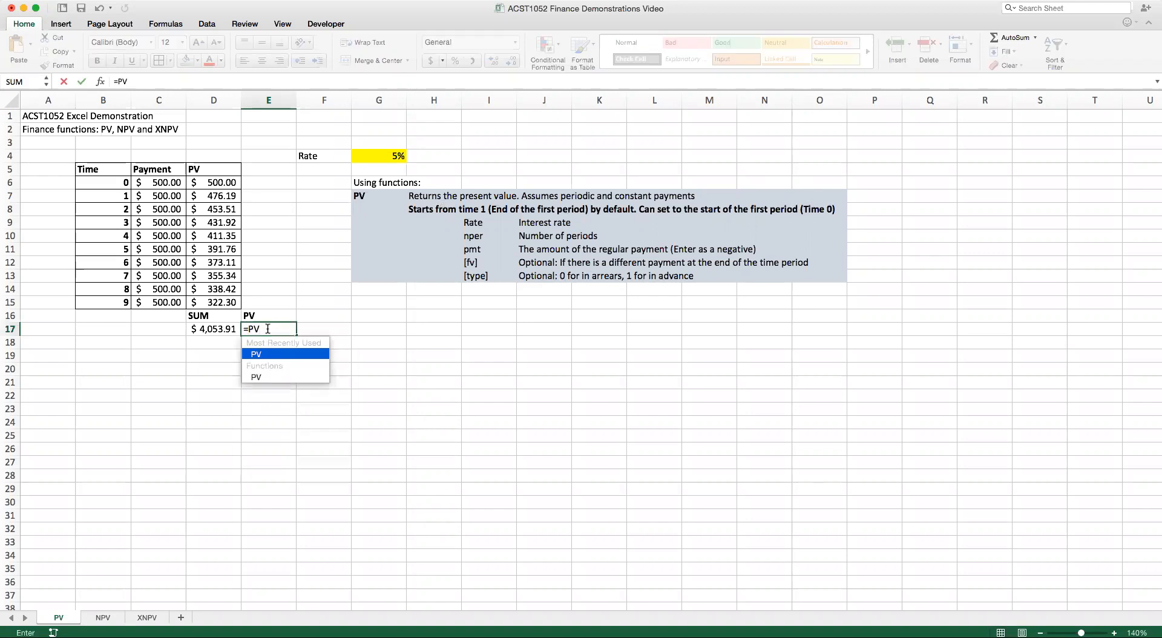
text(()
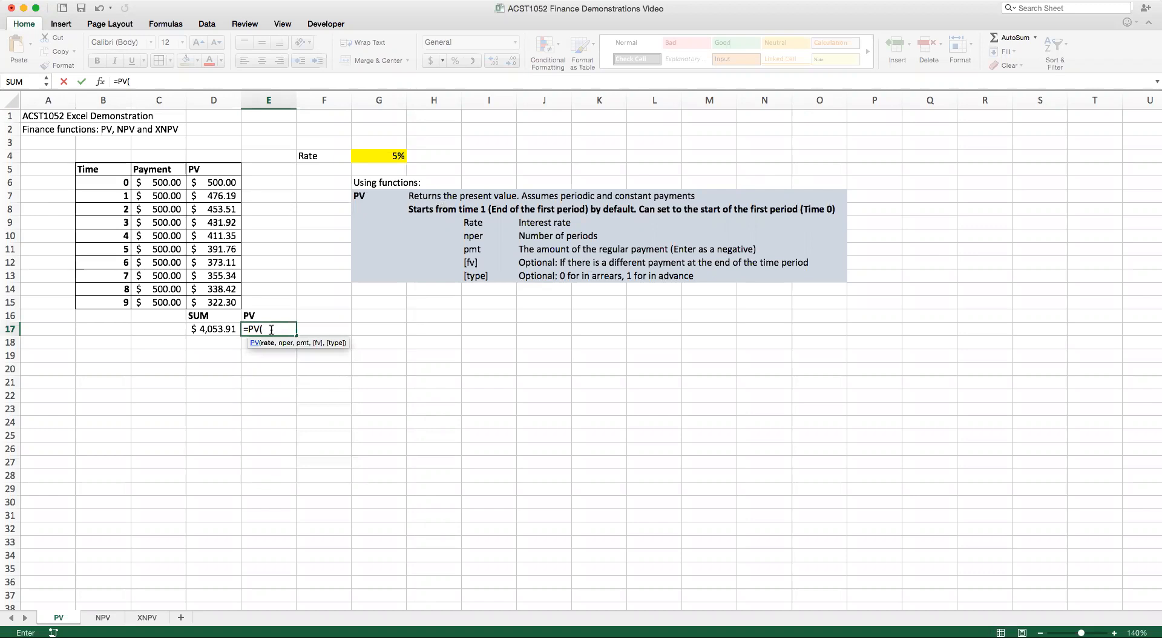
click(376, 156)
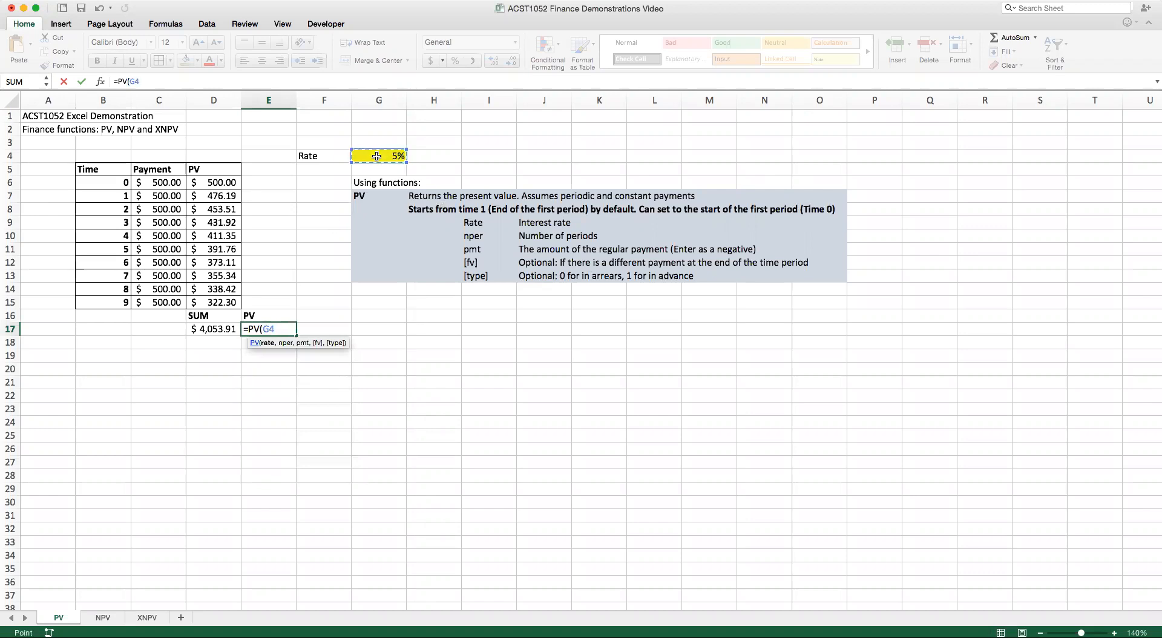
text(,10,-5)
text(00)
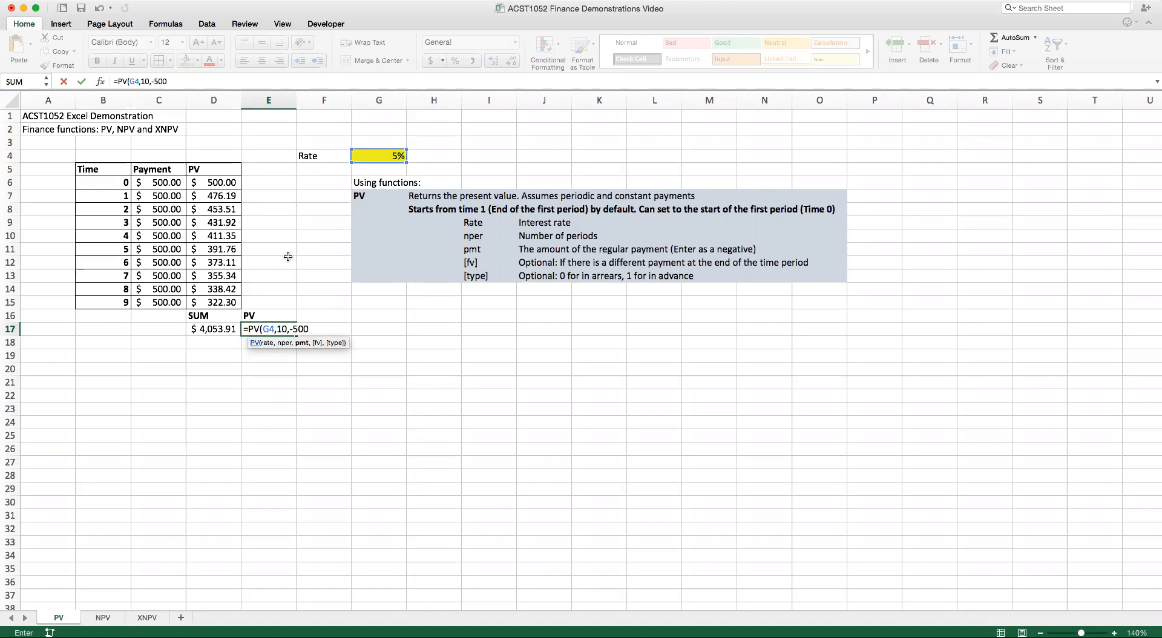
text(,)
text(,)
key(Return)
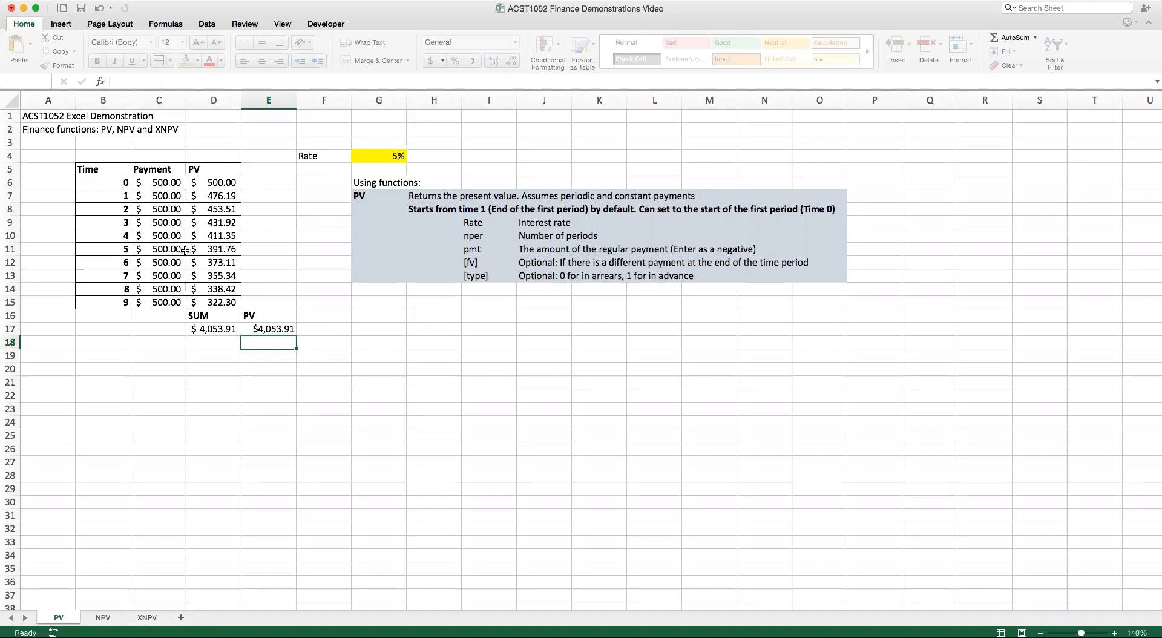
- Compare the PV function result in E17 with the summed total in D17 and review the function's arguments
click(259, 328)
click(219, 330)
click(265, 330)
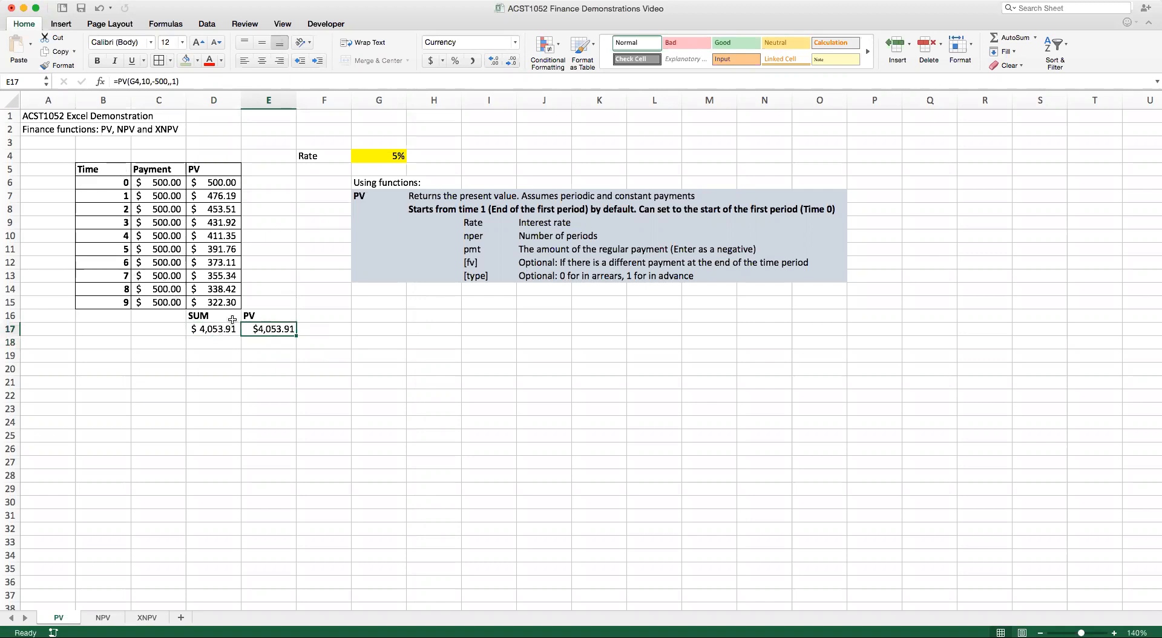
click(134, 80)
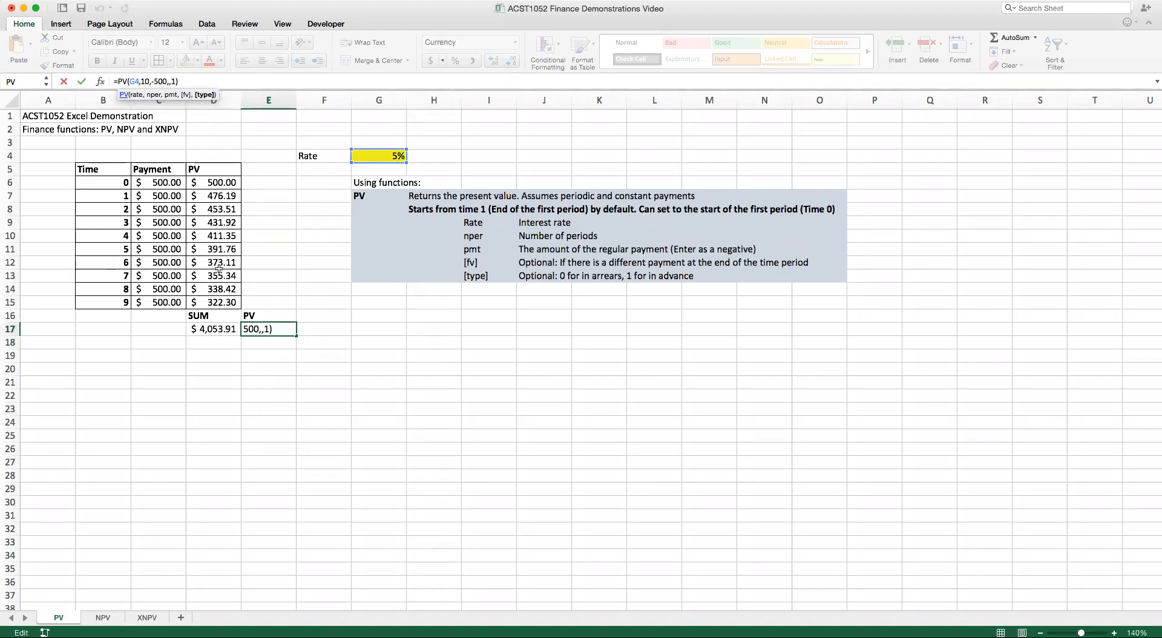
key(Return)
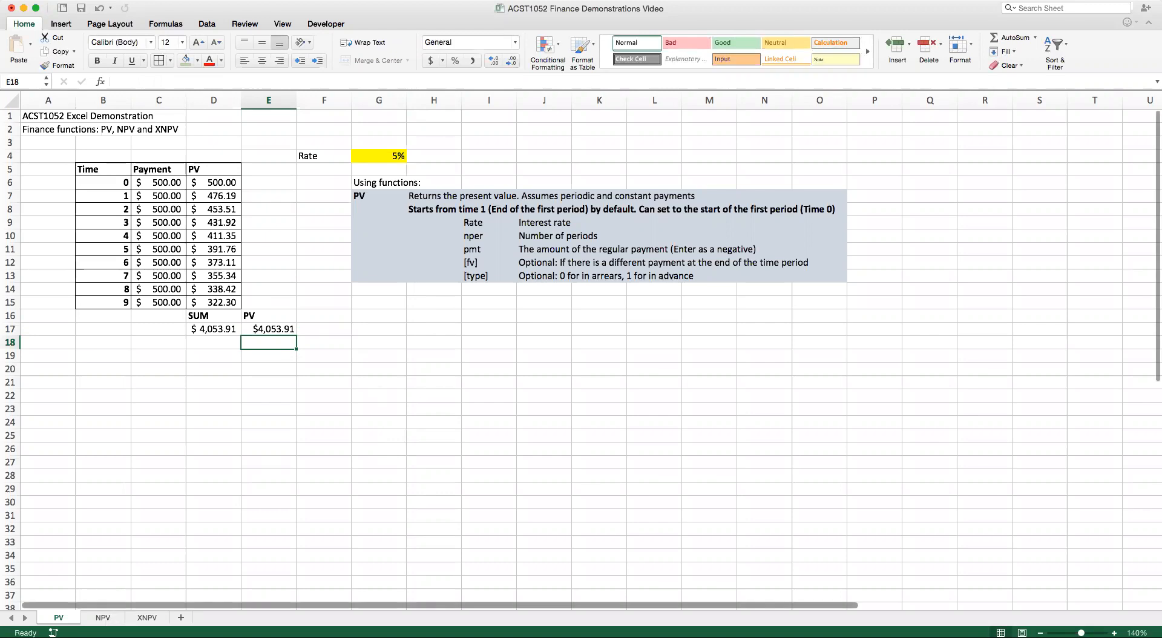
- On the NPV sheet, enter =NPV(G4,C7:C15)+C6 in F17, adding the time 0 payment separately
click(103, 617)
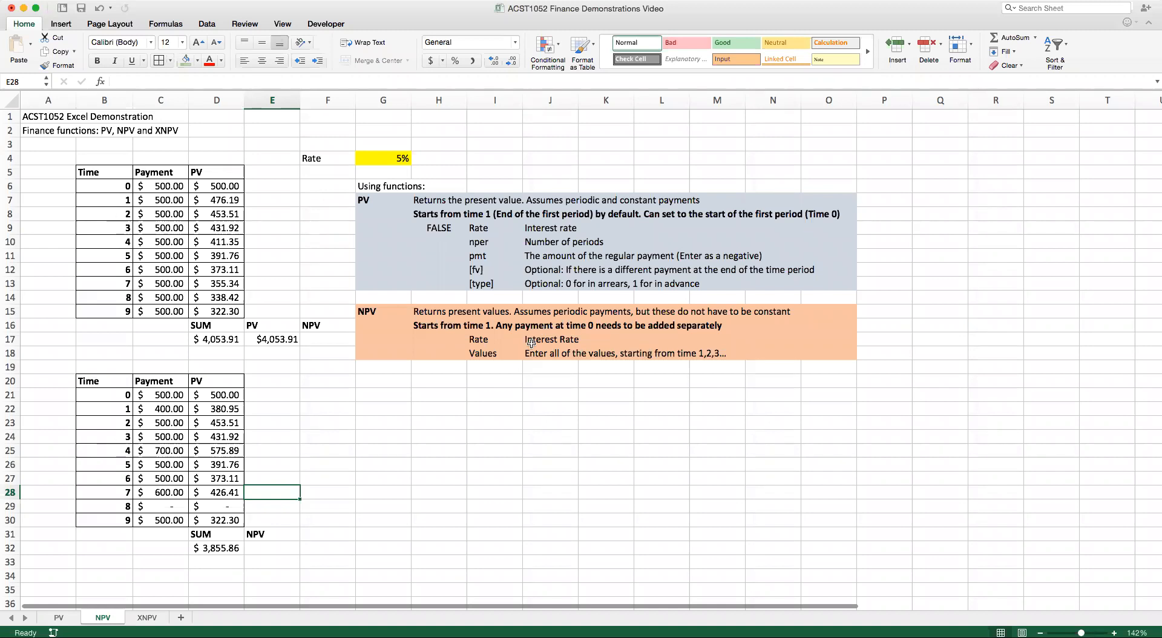
click(325, 340)
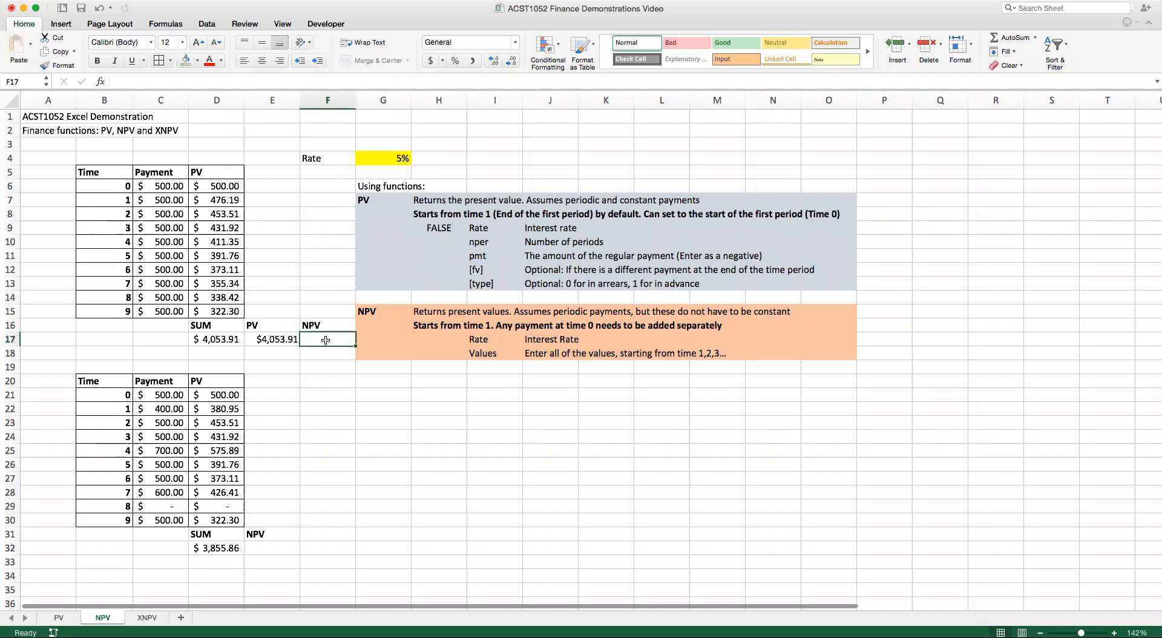
text(=)
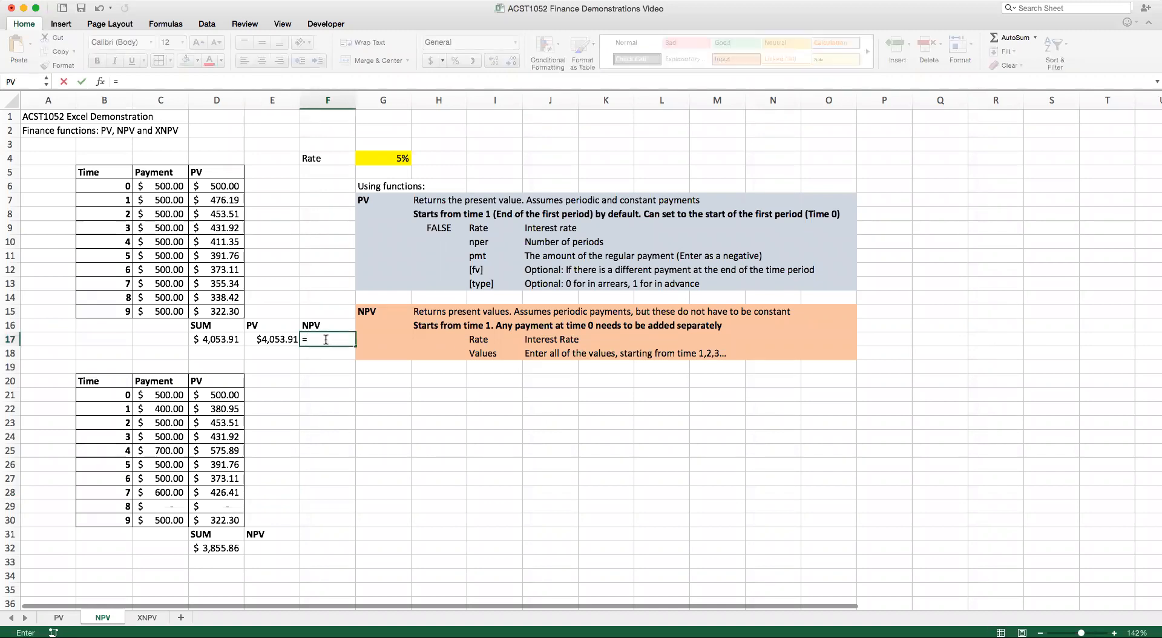
text(NPV()
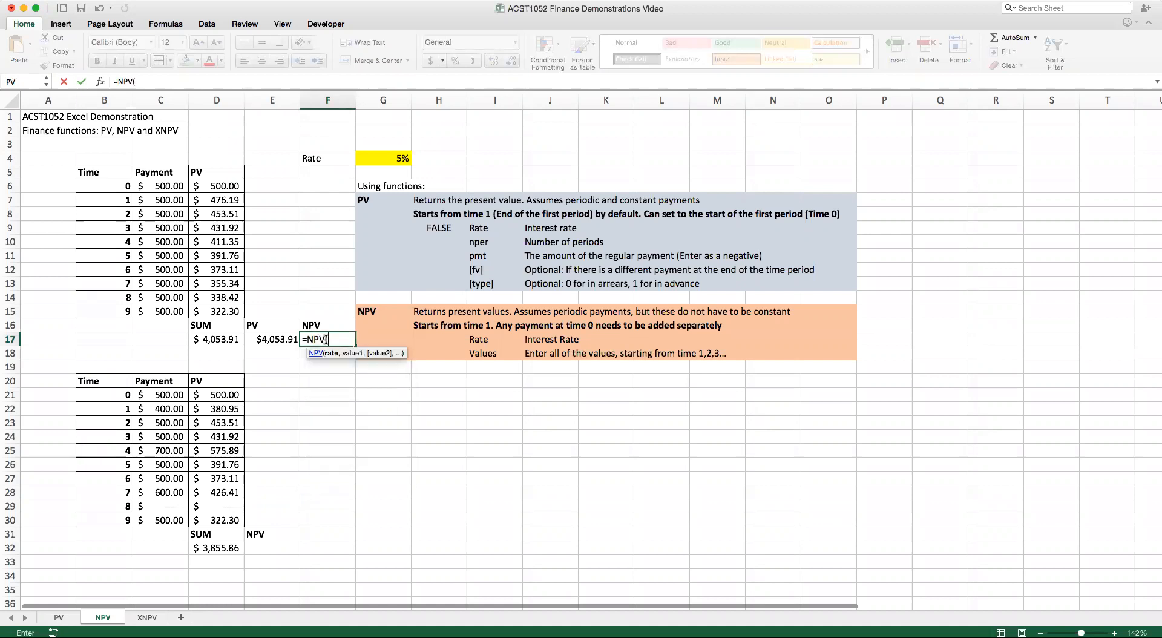
click(393, 158)
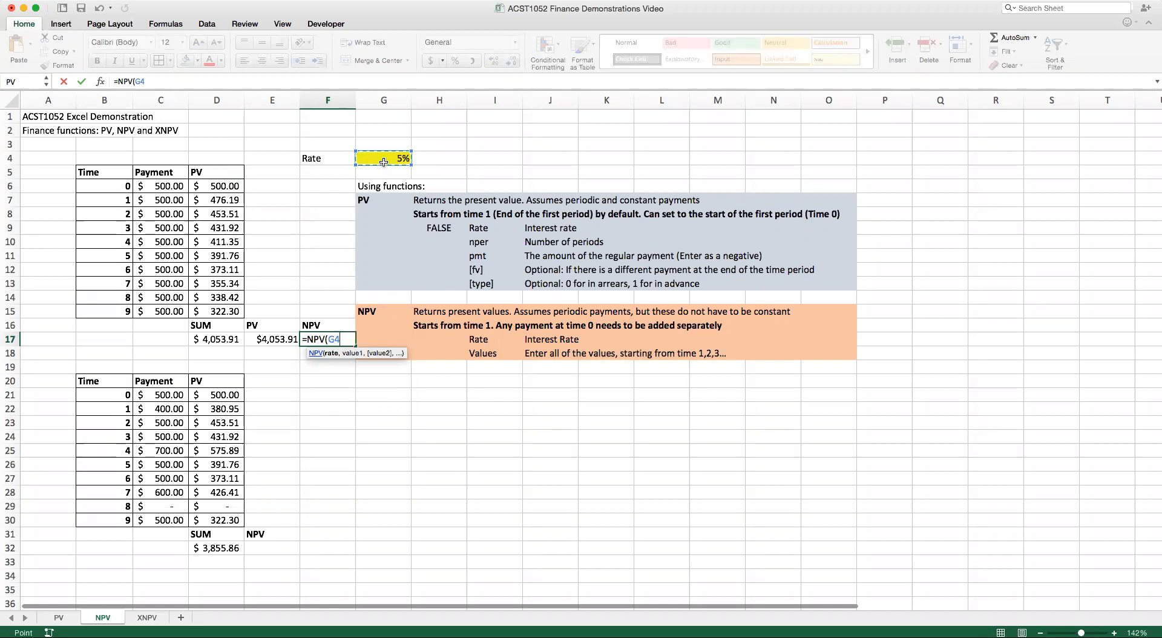
text(,)
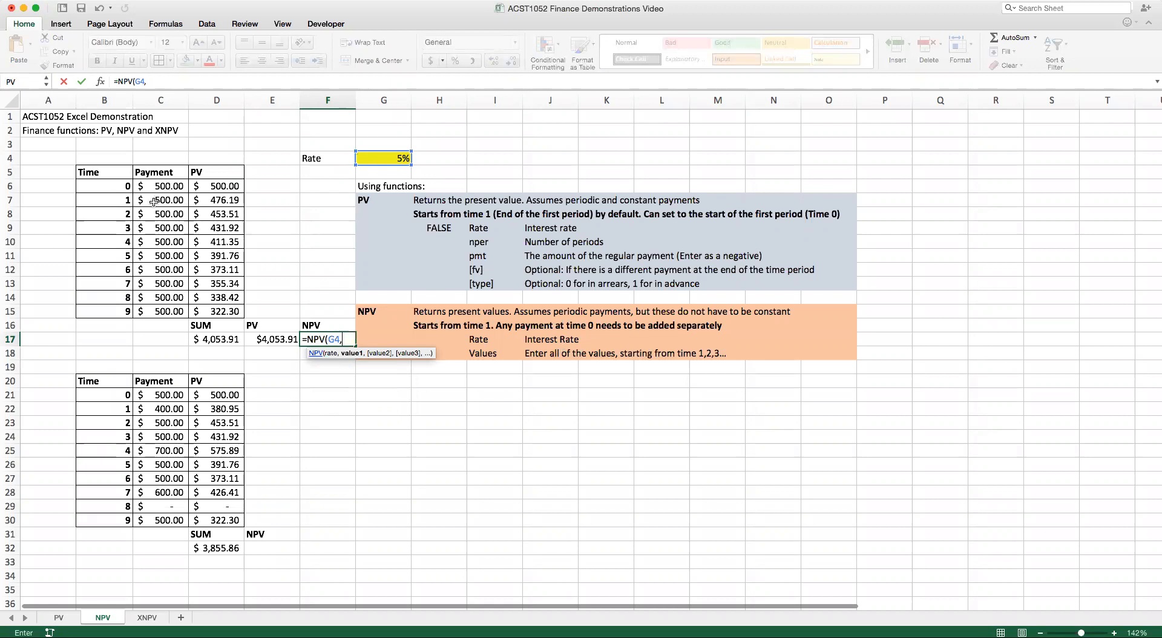
drag(155, 200, 156, 308)
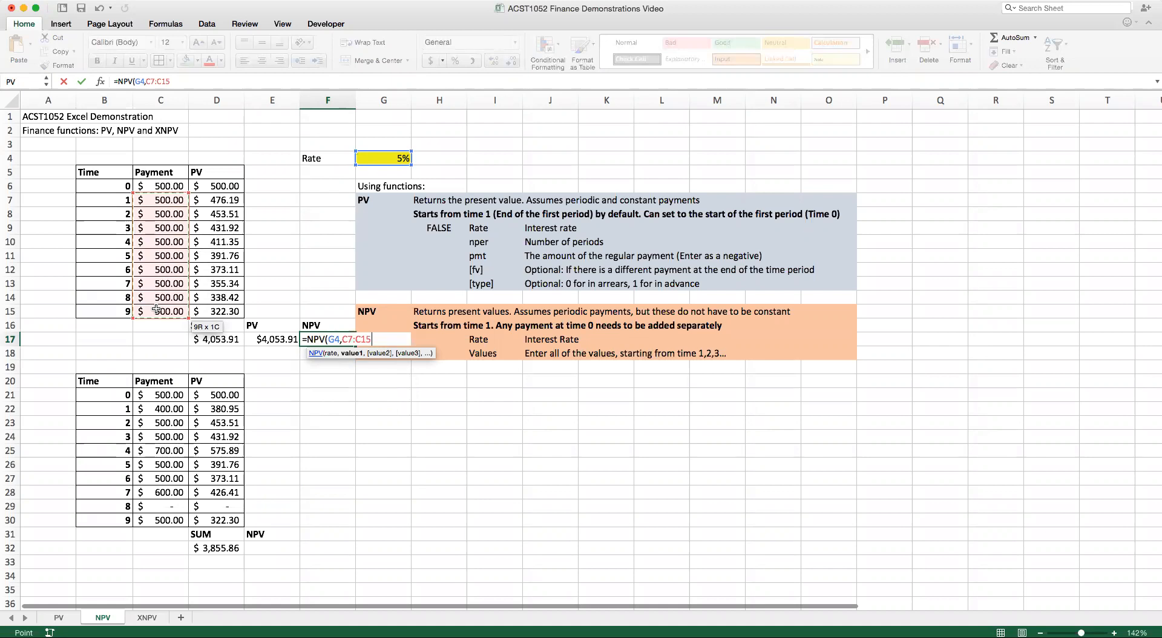
drag(155, 310, 155, 310)
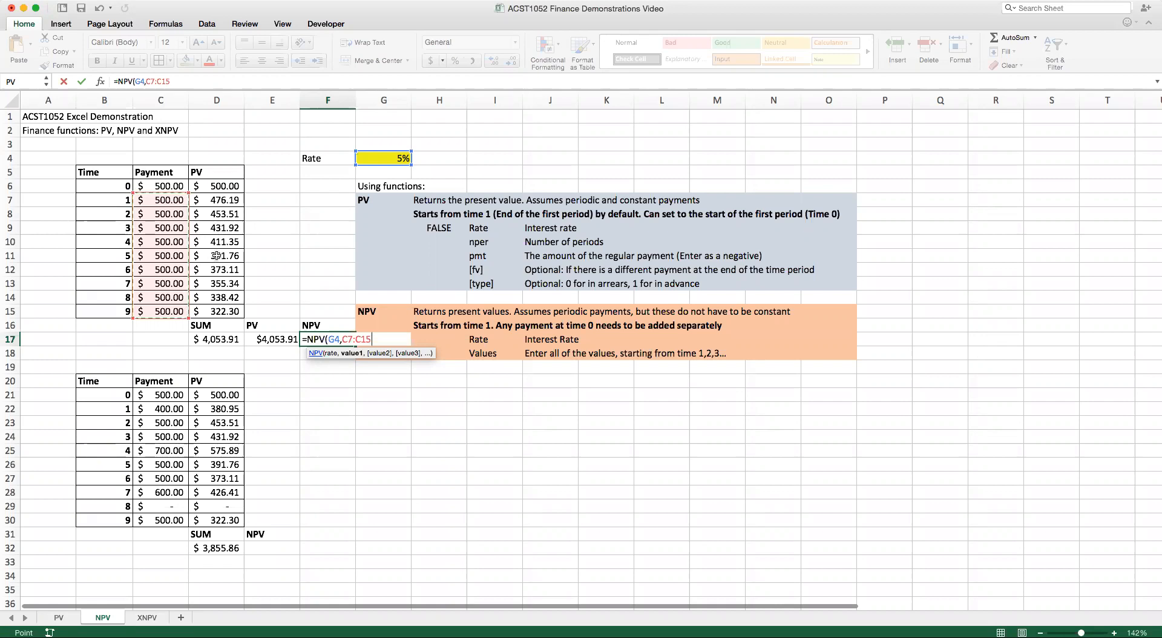
text()+)
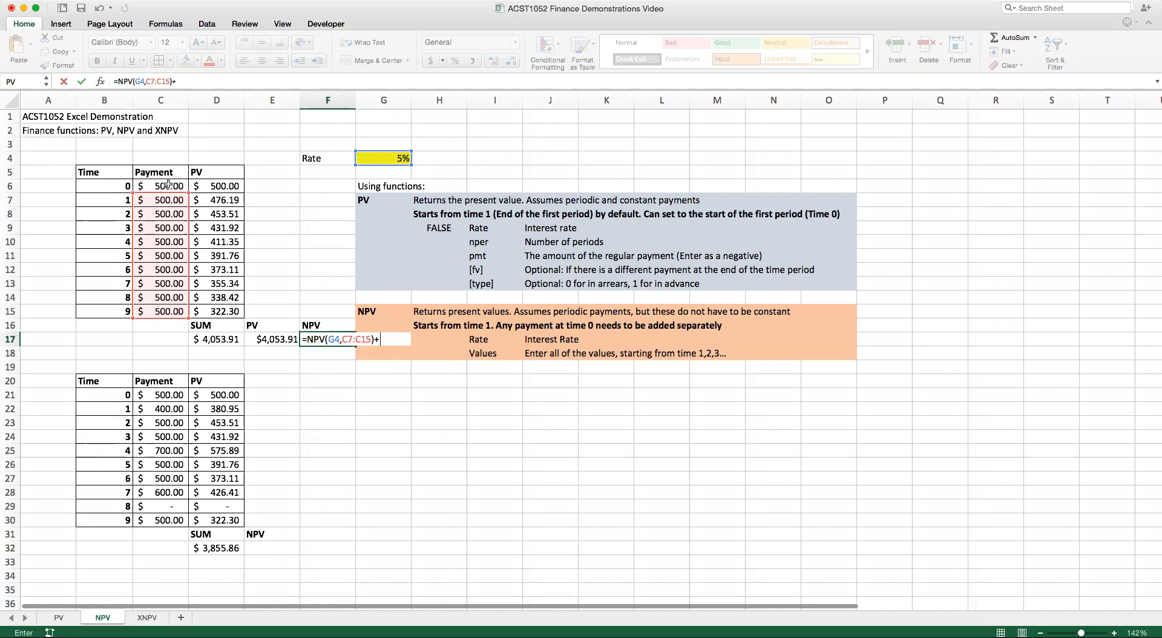
click(168, 185)
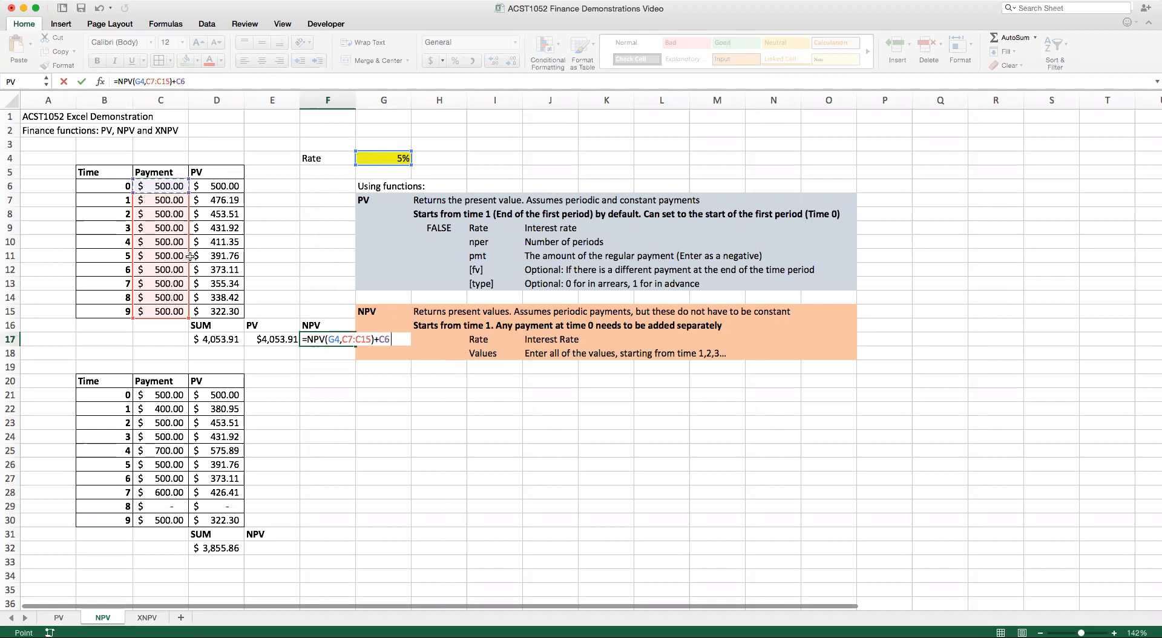
key(Return)
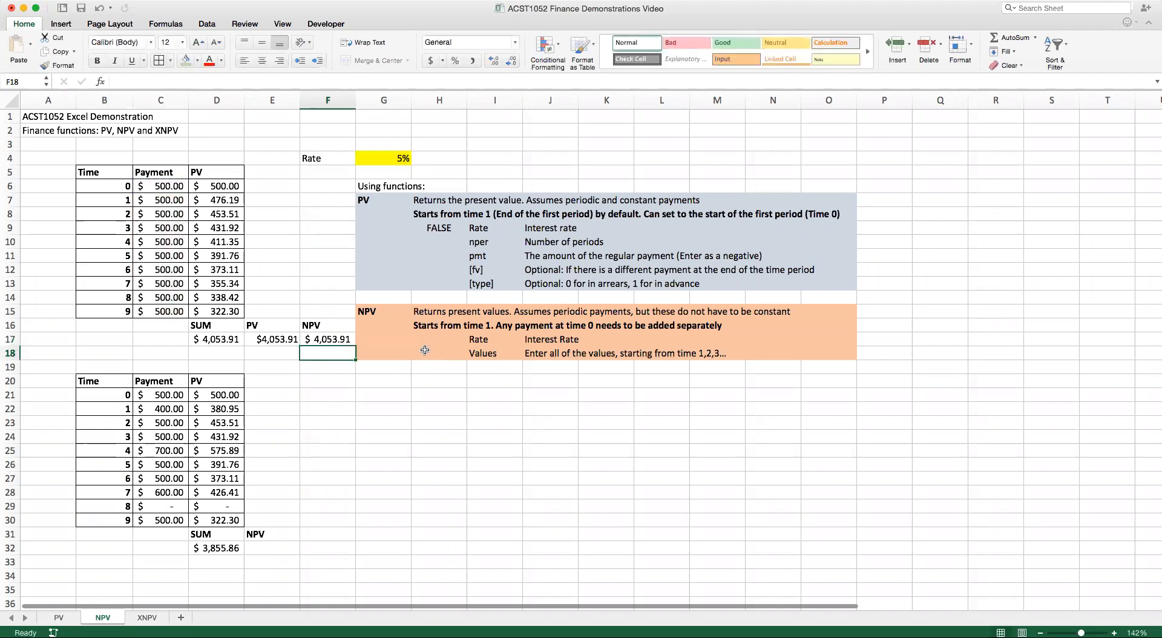
- Compare the SUM, PV and NPV results in row 17, and examine the second table's uneven payments and its total in D32
click(339, 339)
drag(339, 339, 239, 341)
click(298, 355)
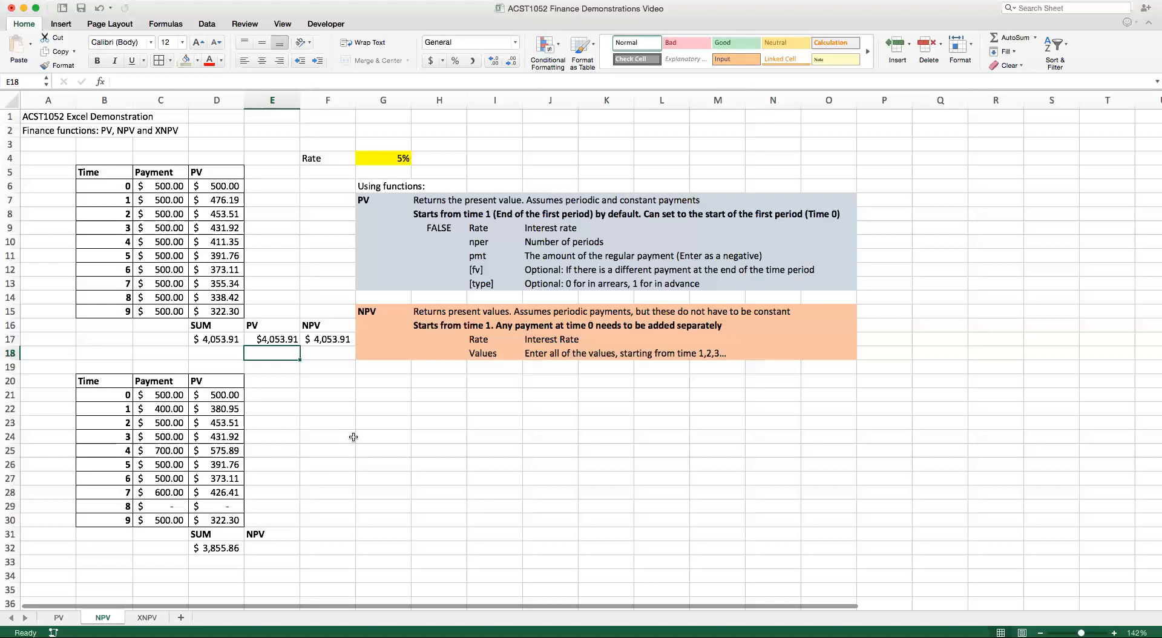
click(266, 546)
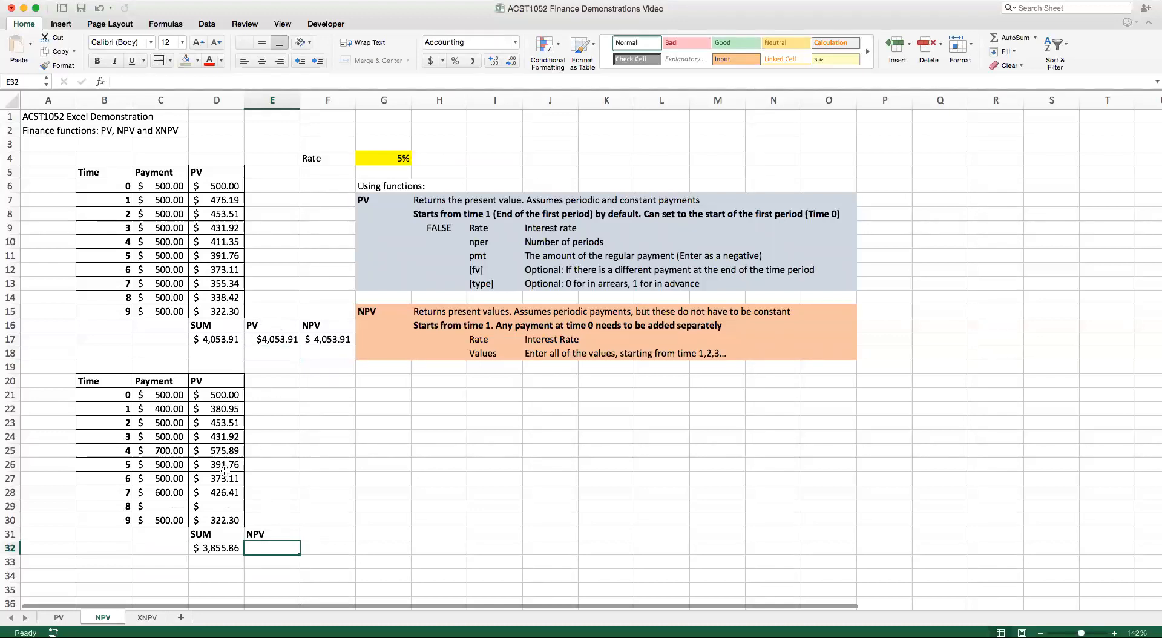
click(165, 394)
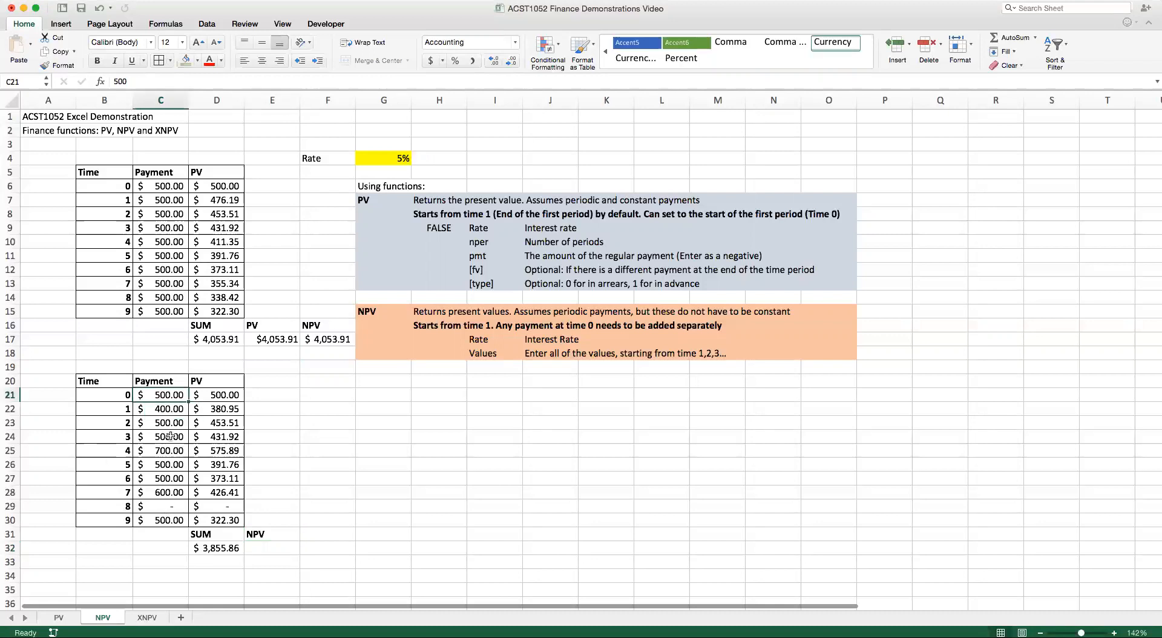
click(155, 408)
click(159, 506)
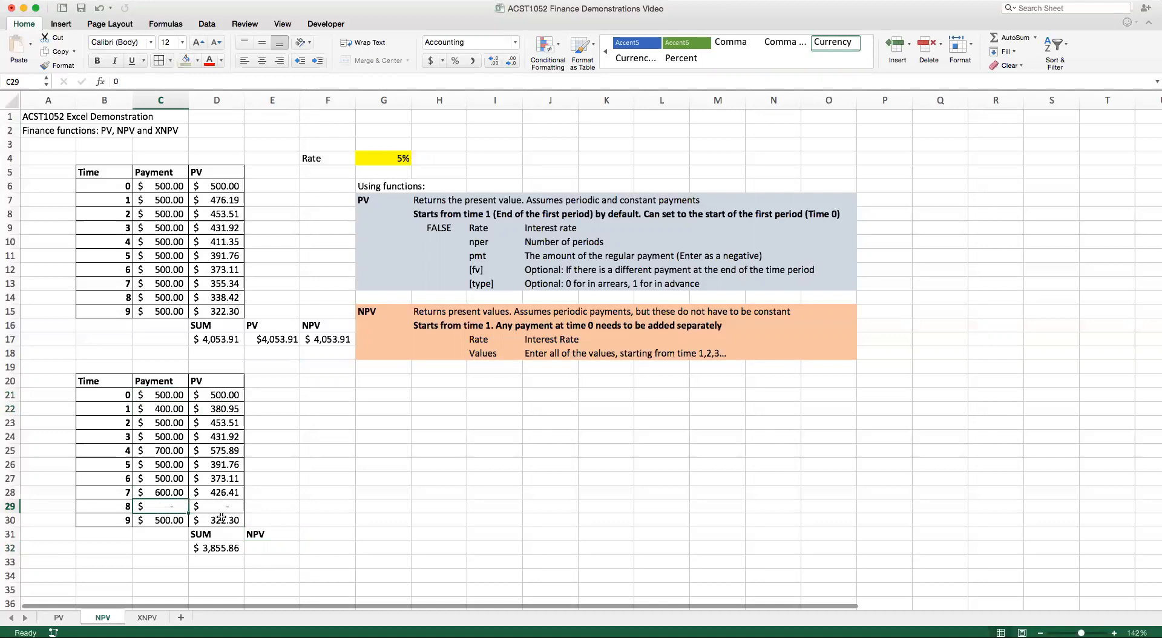
click(219, 547)
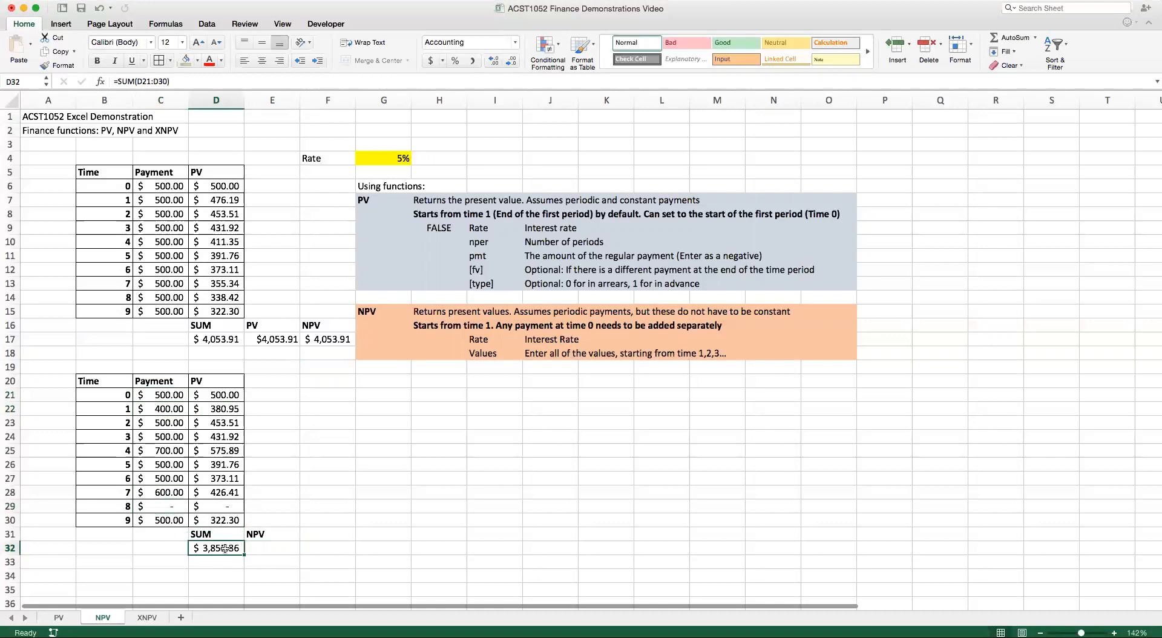
- In E32, calculate the uneven payments' present value with =NPV(G4,C22:C30)+C21, adding the time 0 payment separately
click(267, 547)
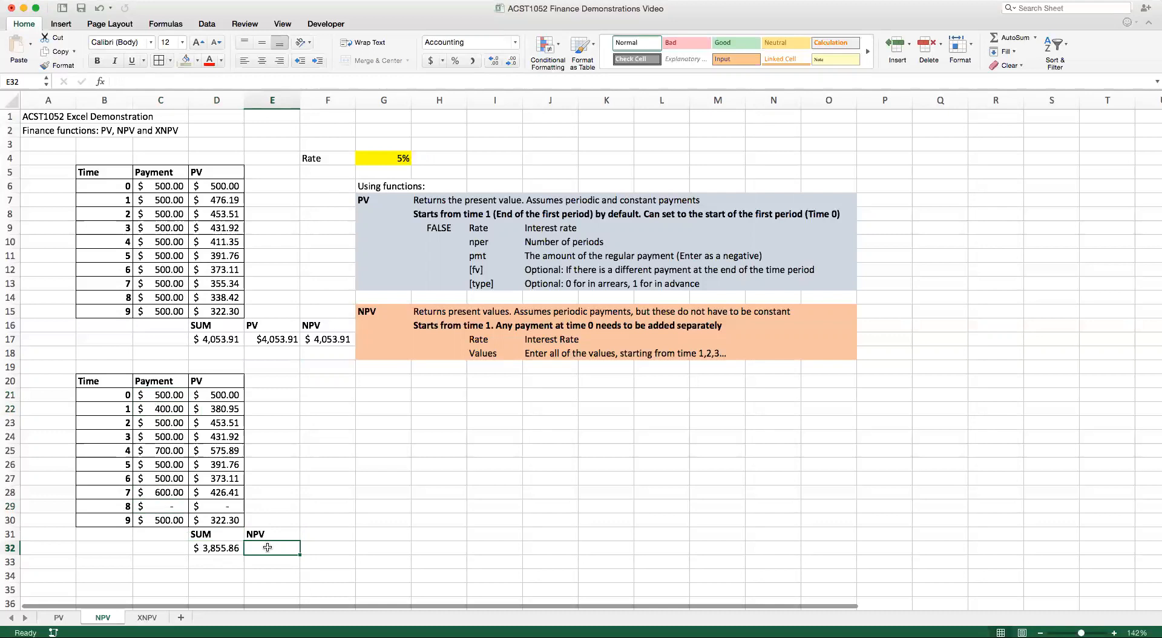
text(=)
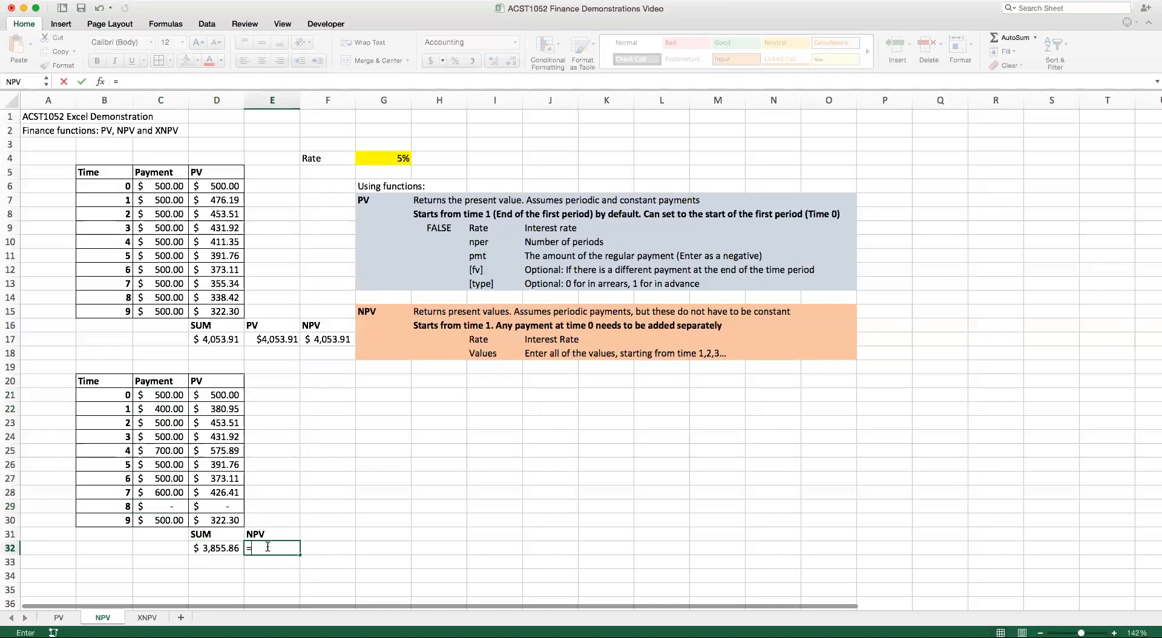
text(NPV()
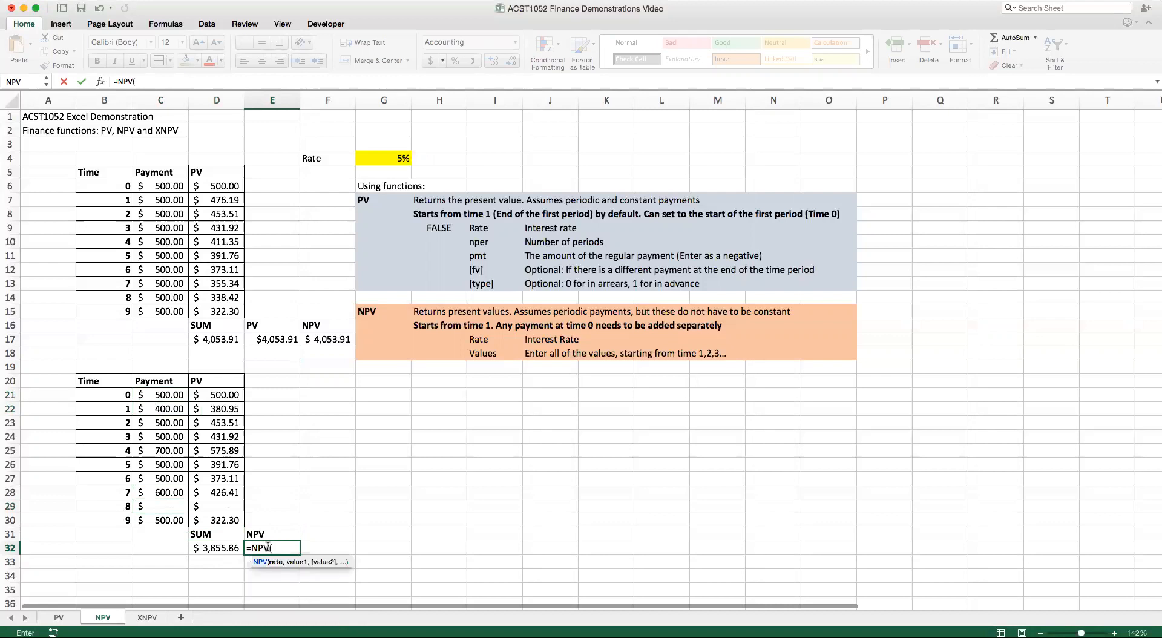
click(370, 156)
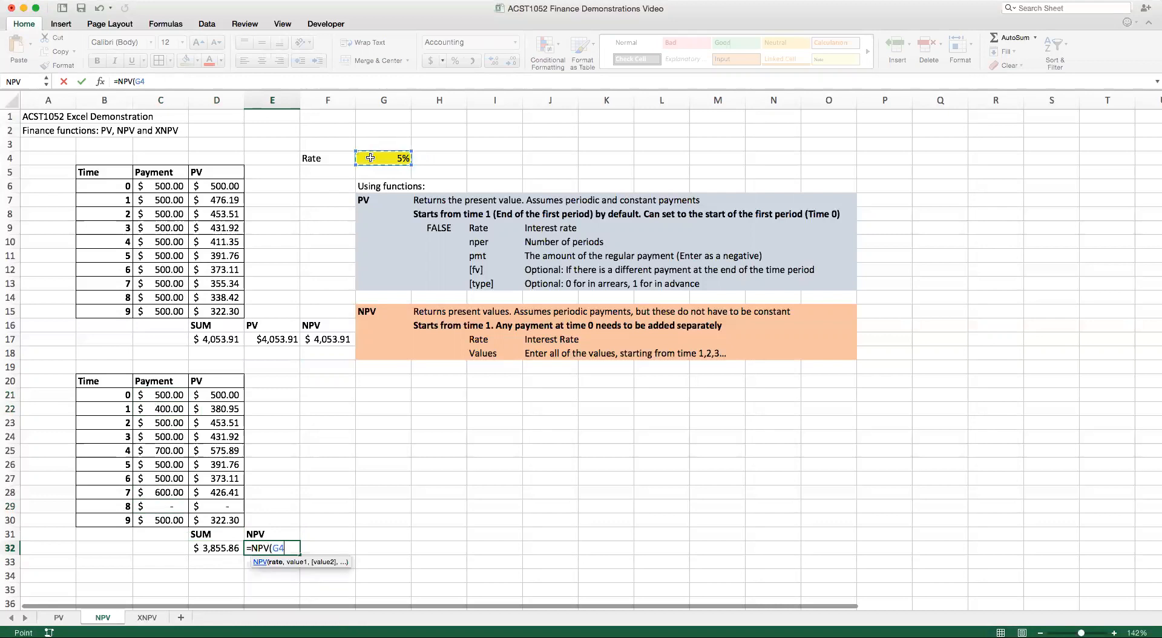
text(,)
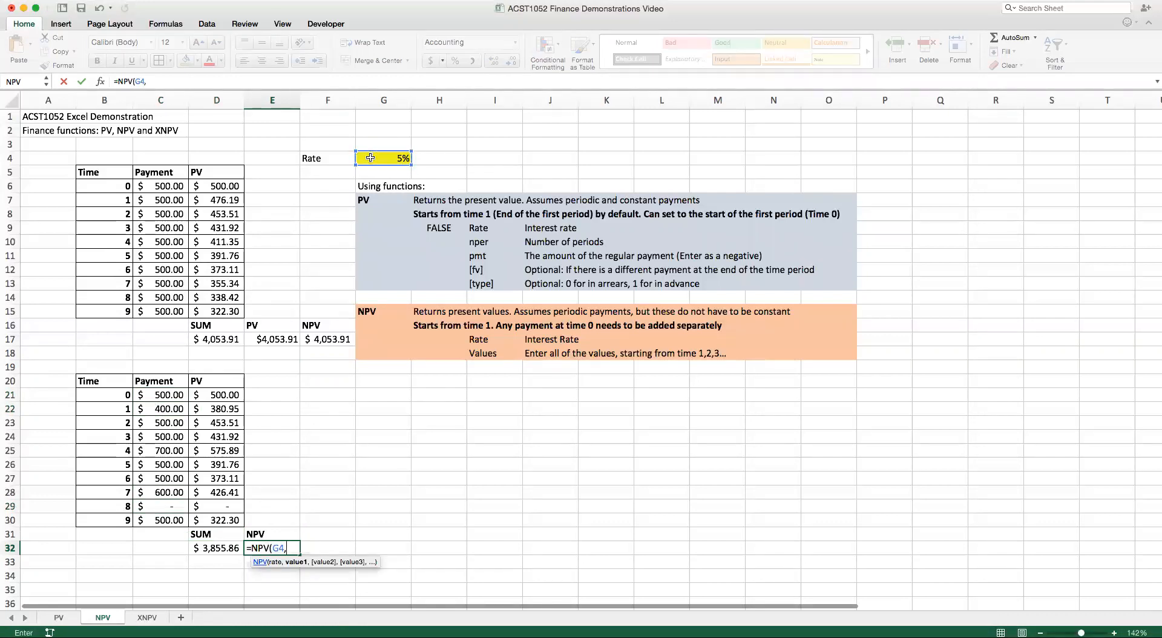
click(165, 409)
drag(165, 409, 172, 513)
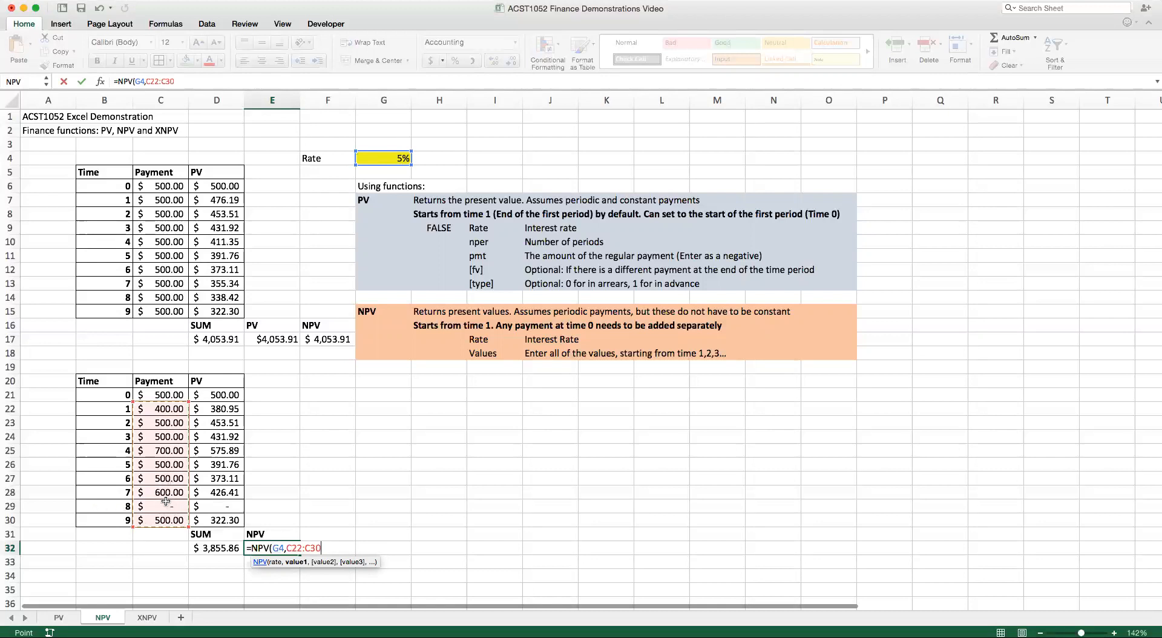
text()+)
click(165, 394)
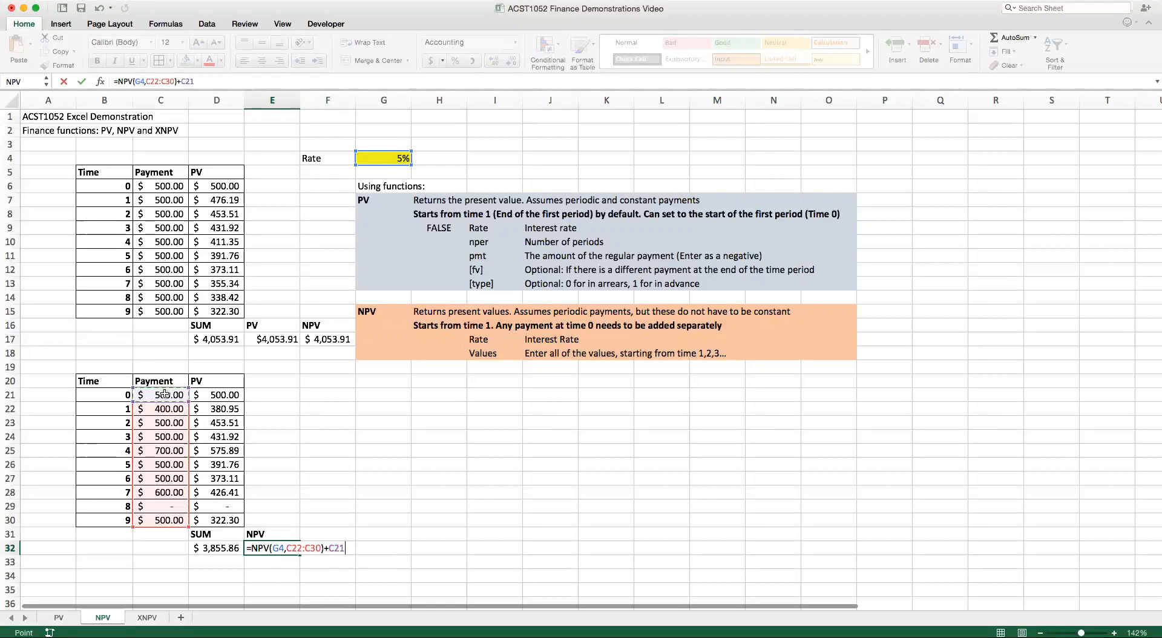
key(Return)
- Compare the NPV result in E32 with the summed total in D32, and inspect the manual discounting formula in D21
click(264, 547)
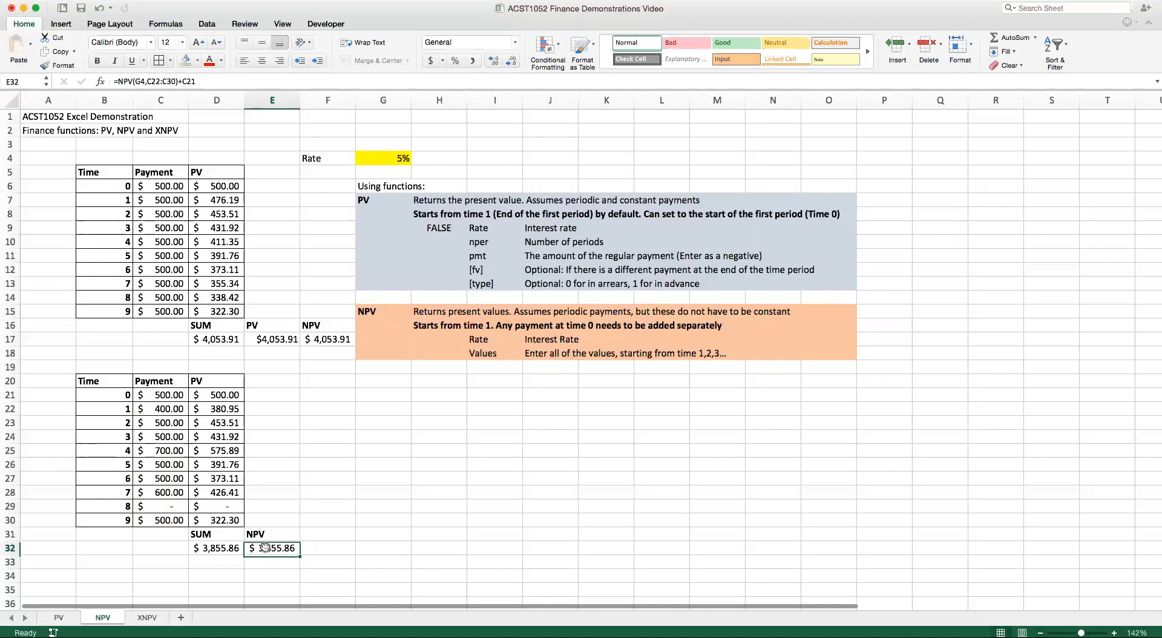
click(227, 547)
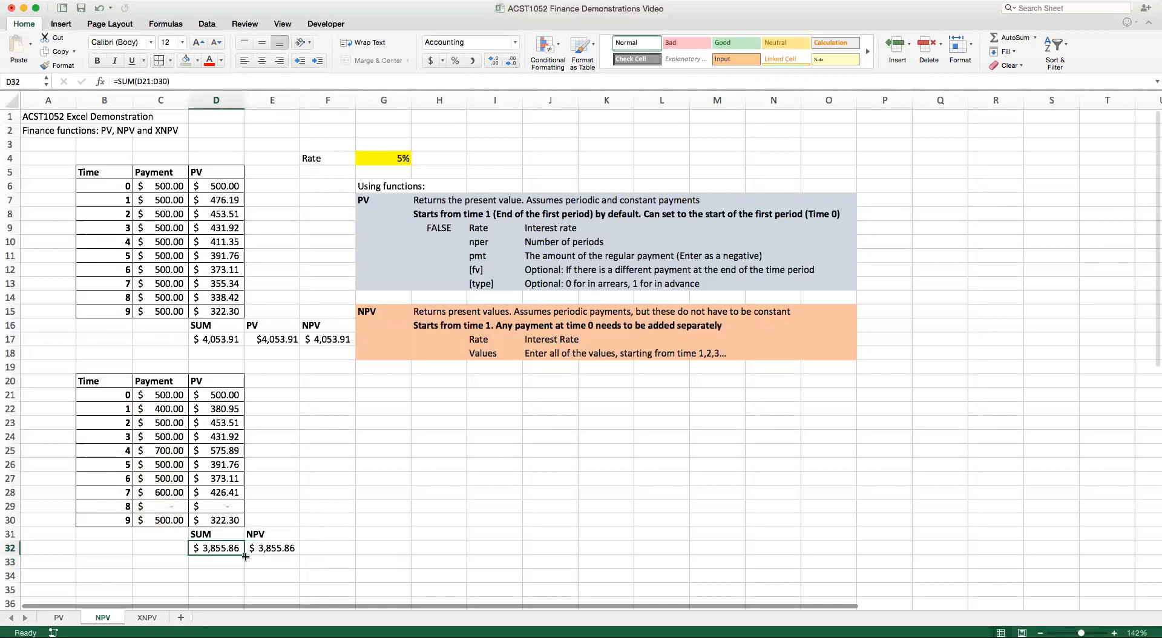
click(218, 398)
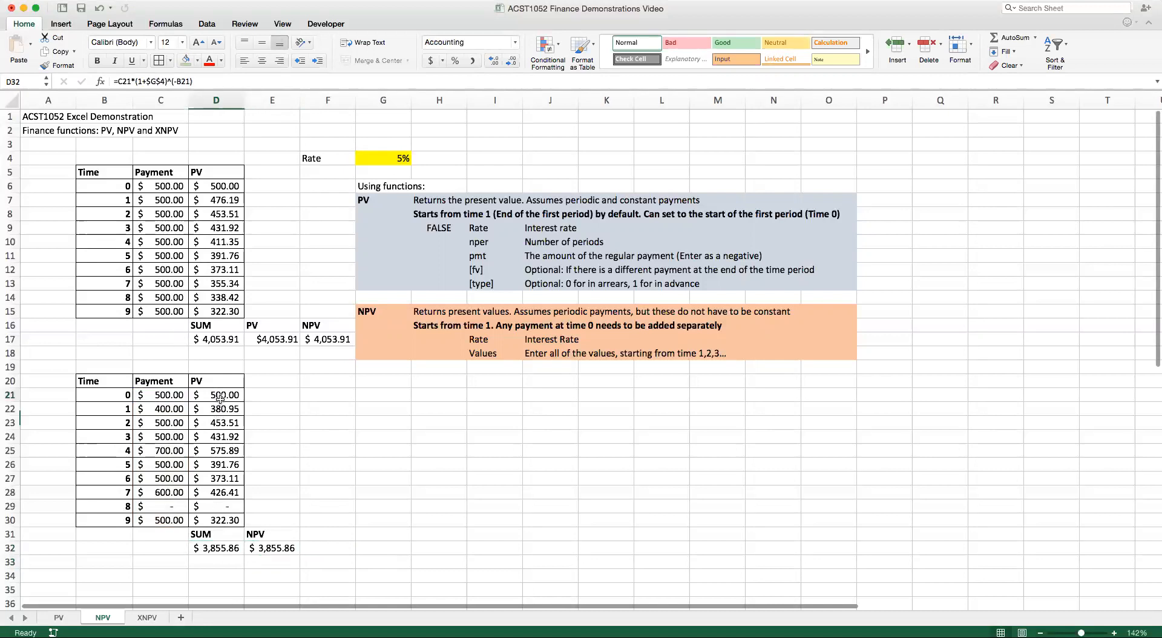
click(189, 81)
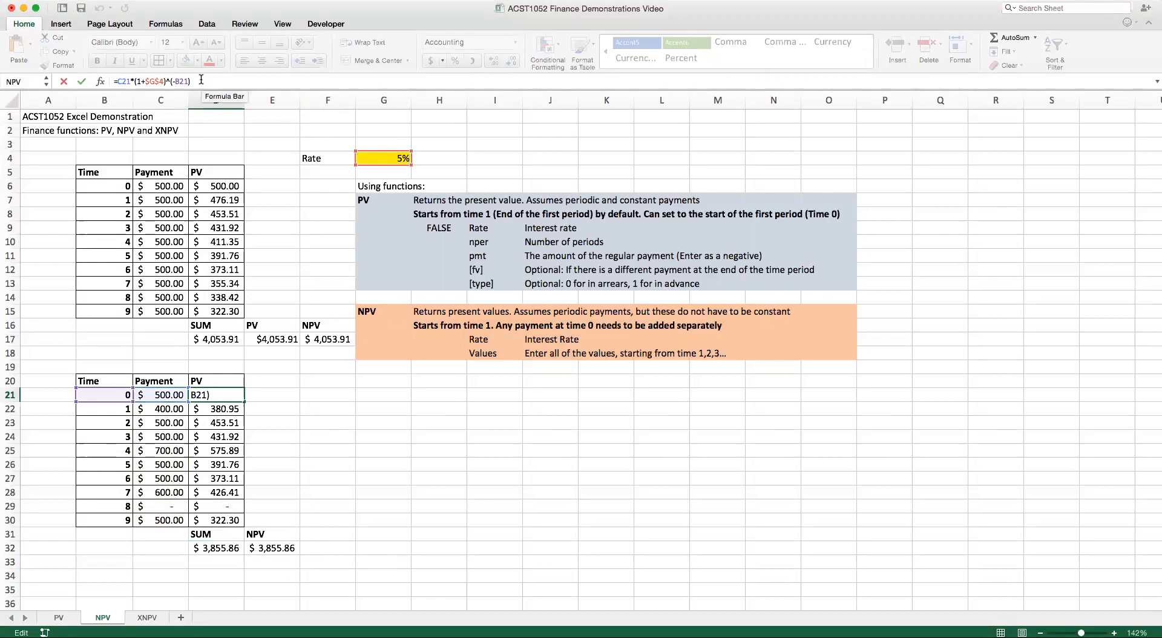
key(Escape)
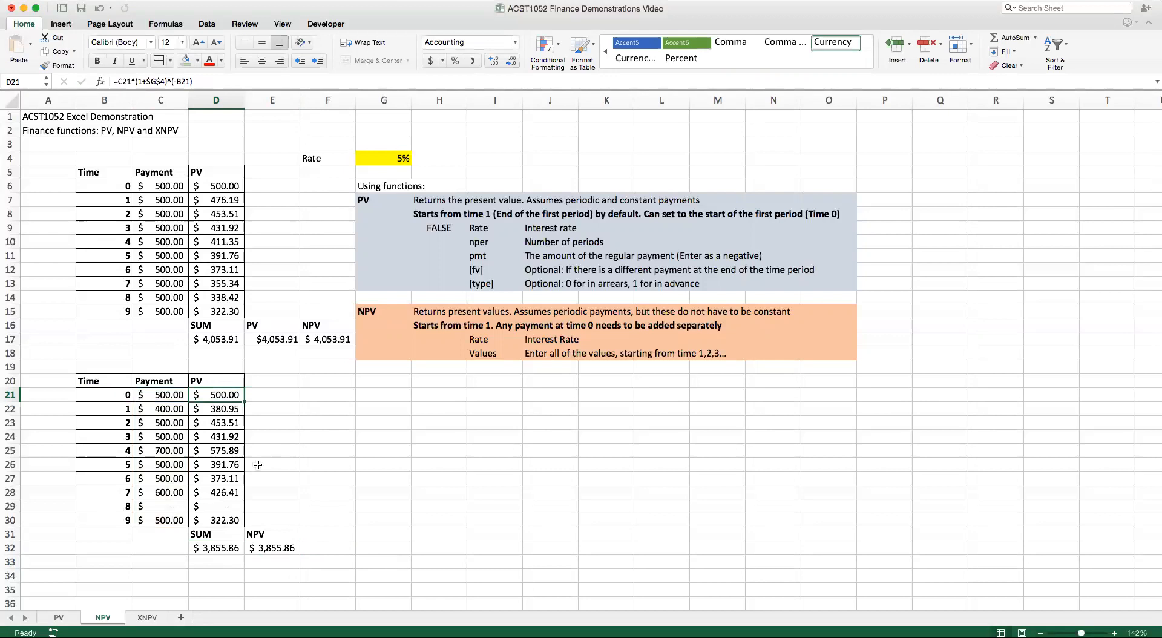
click(278, 549)
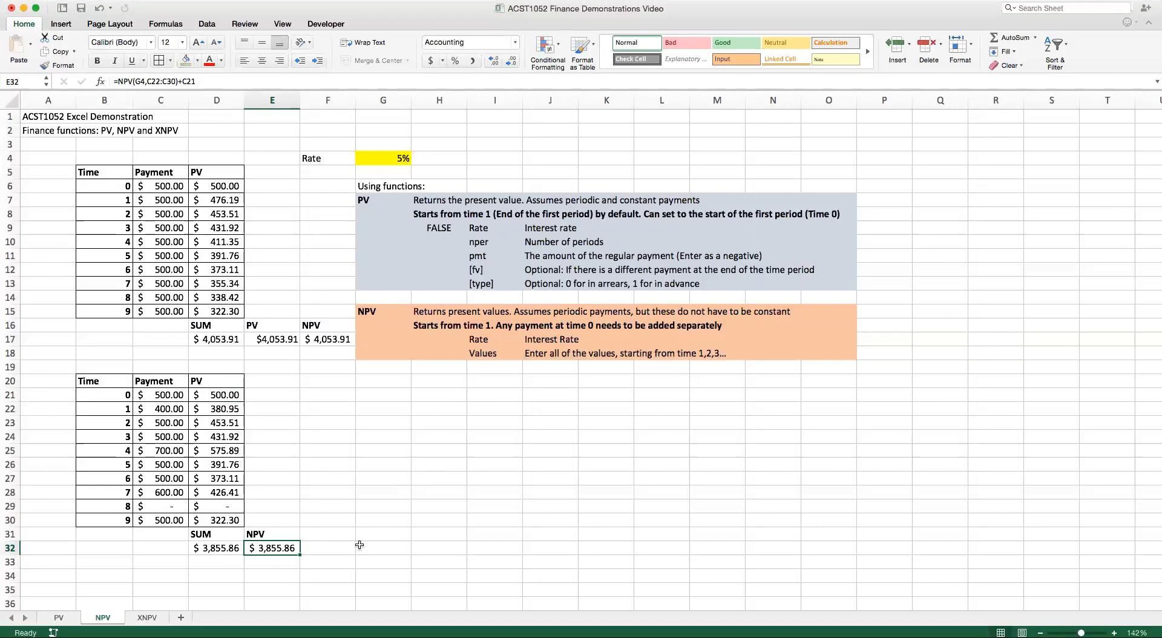
- On the XNPV sheet, examine the irregular dates and payments in B37:C46 against the evenly spaced times of the second table
click(147, 616)
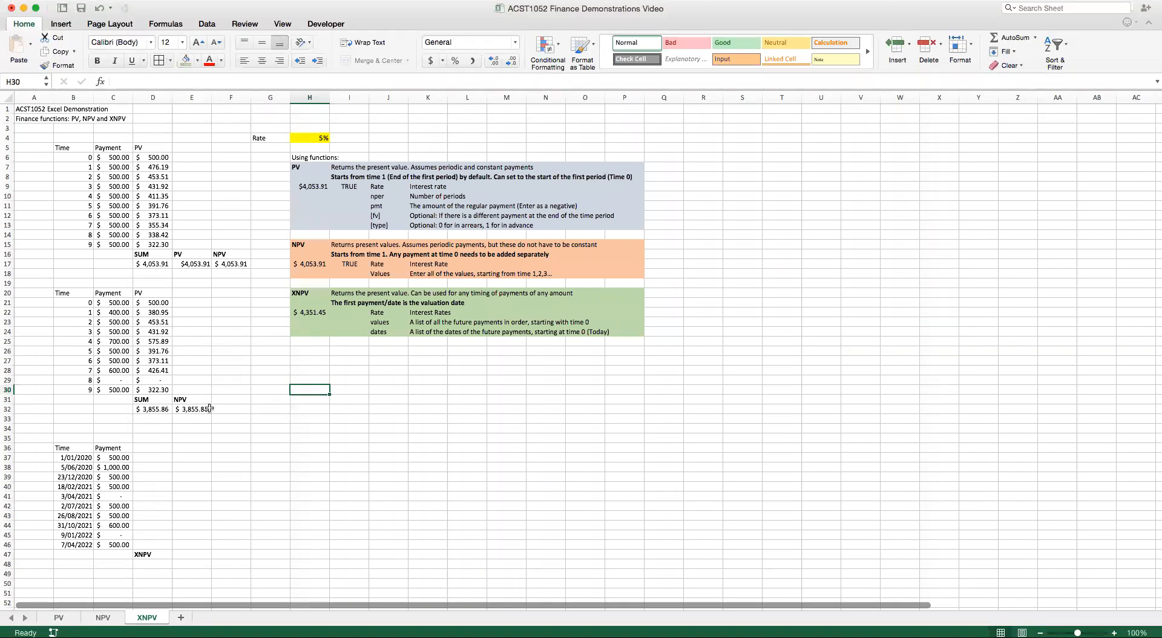
drag(75, 458, 79, 545)
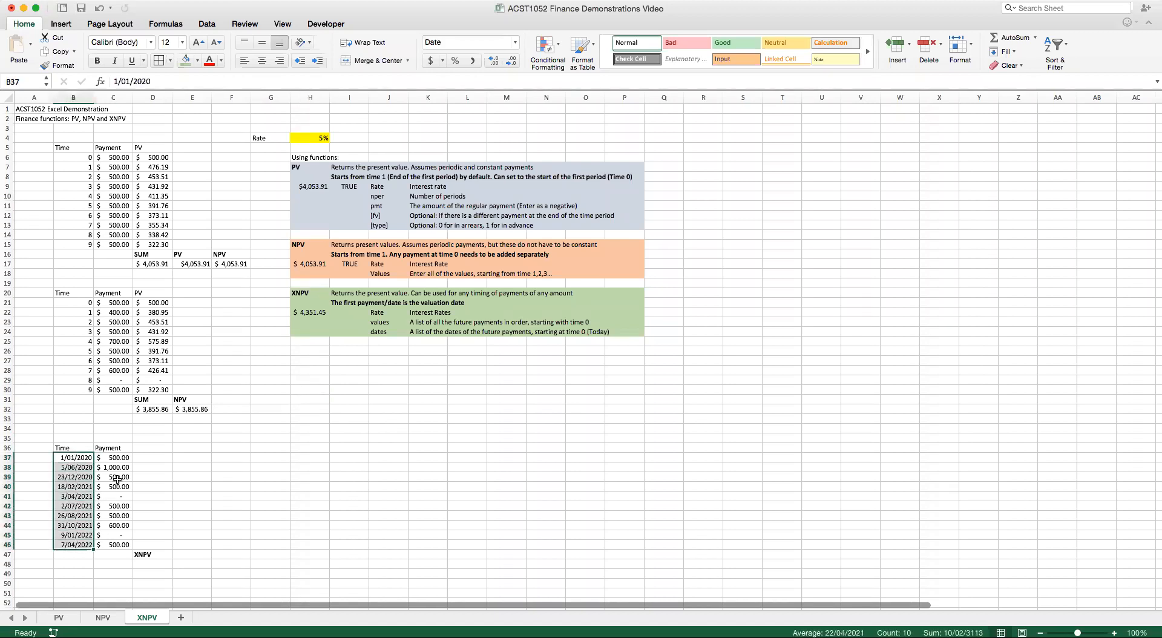
drag(116, 457, 116, 544)
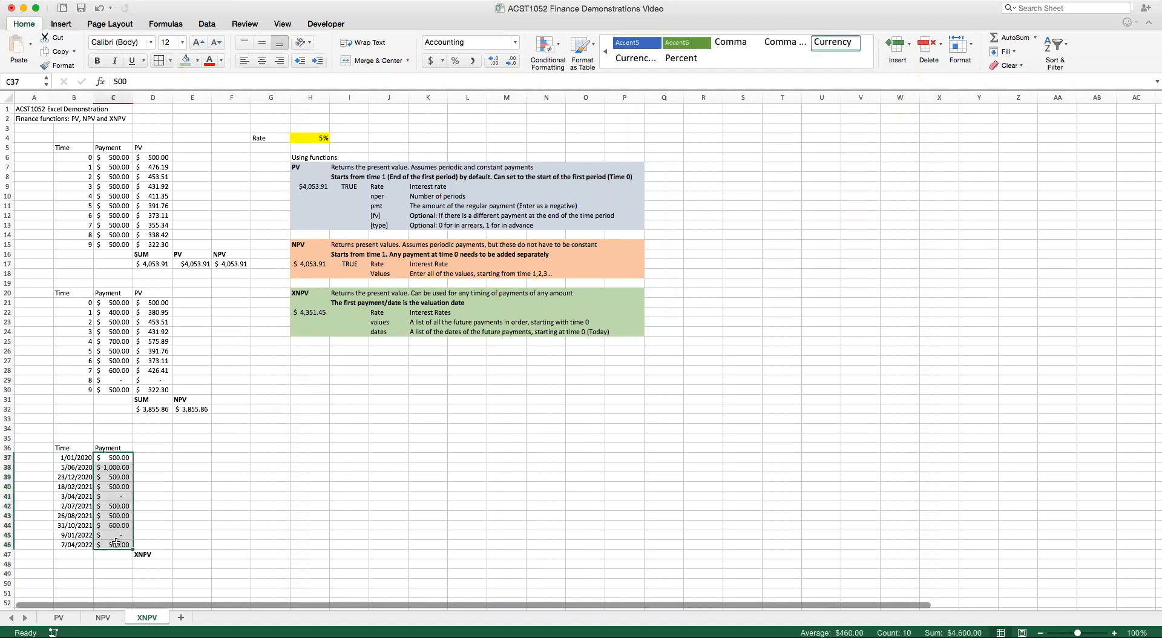
click(160, 493)
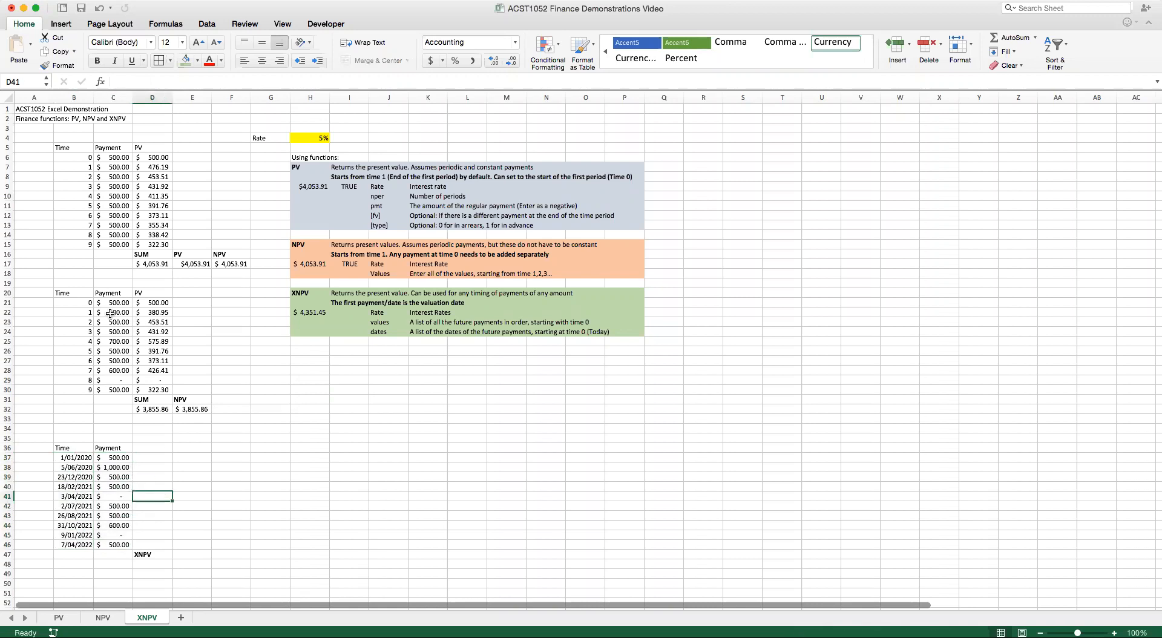
drag(80, 303, 79, 343)
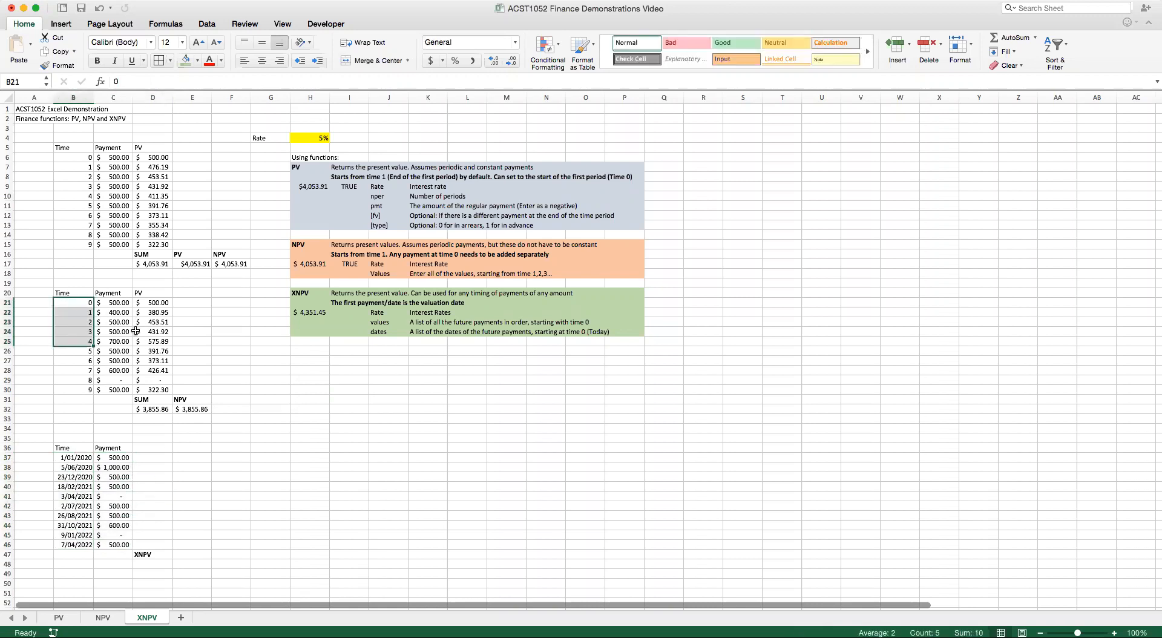
click(199, 326)
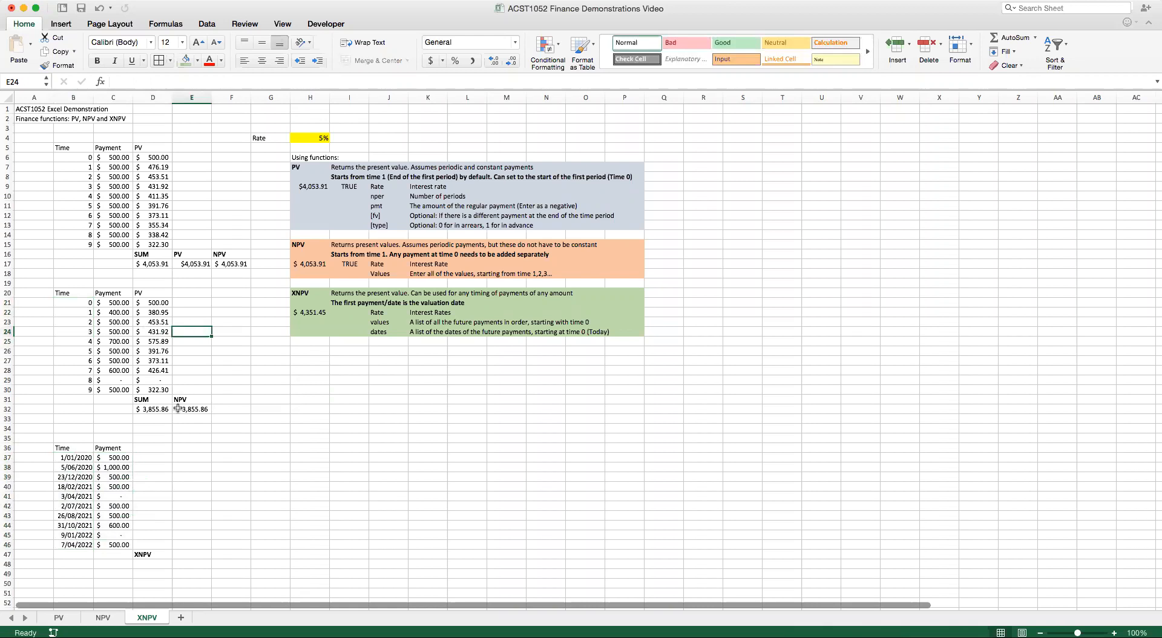
click(79, 457)
click(77, 466)
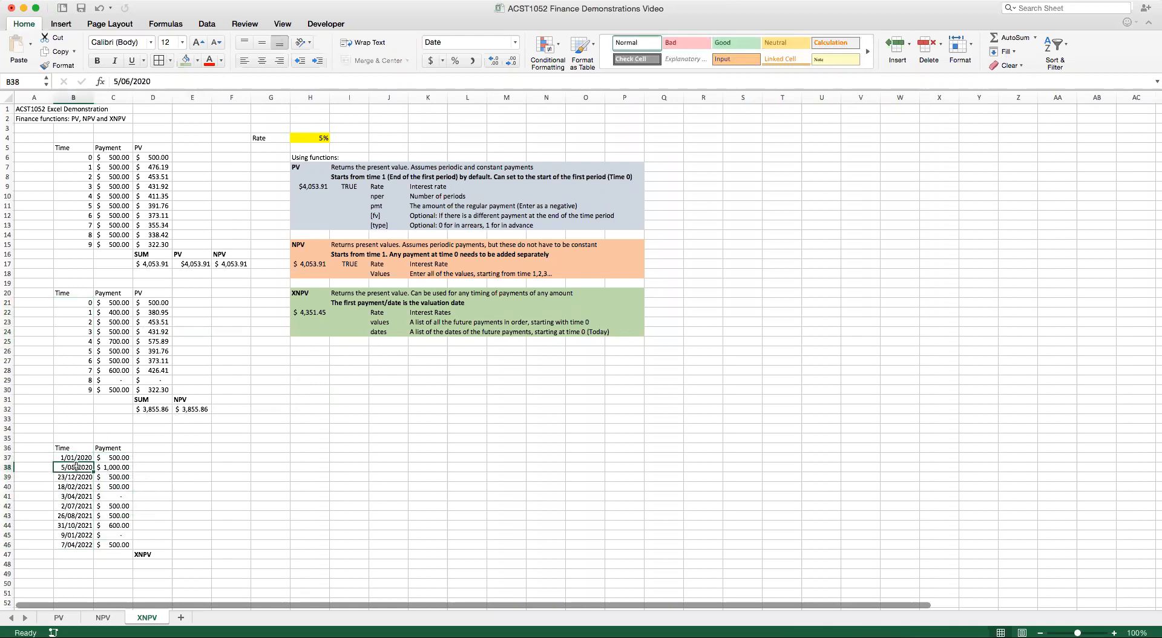
- Inspect the manual present value formula in D21 and compare its time reference with the first dates in B37 and B38
click(153, 303)
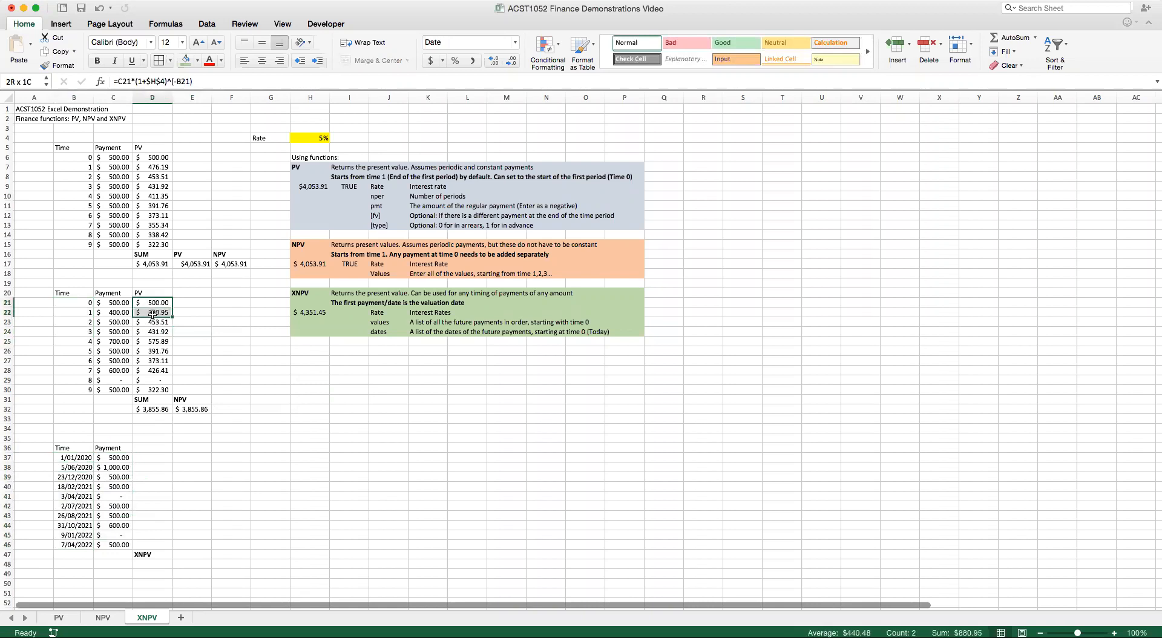
click(152, 303)
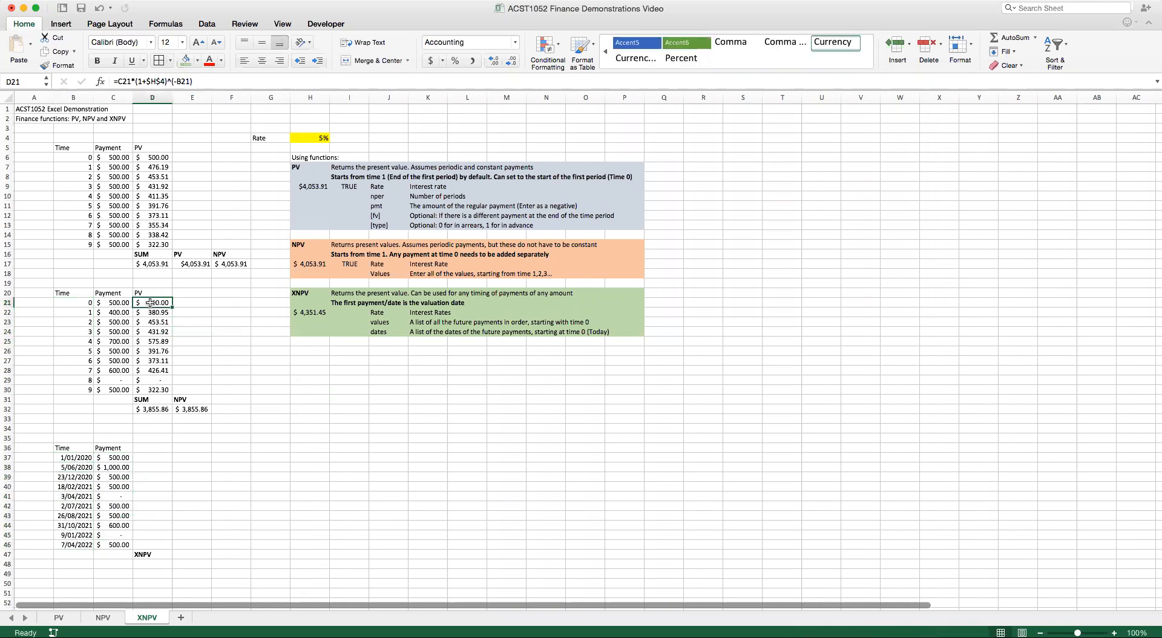
click(178, 82)
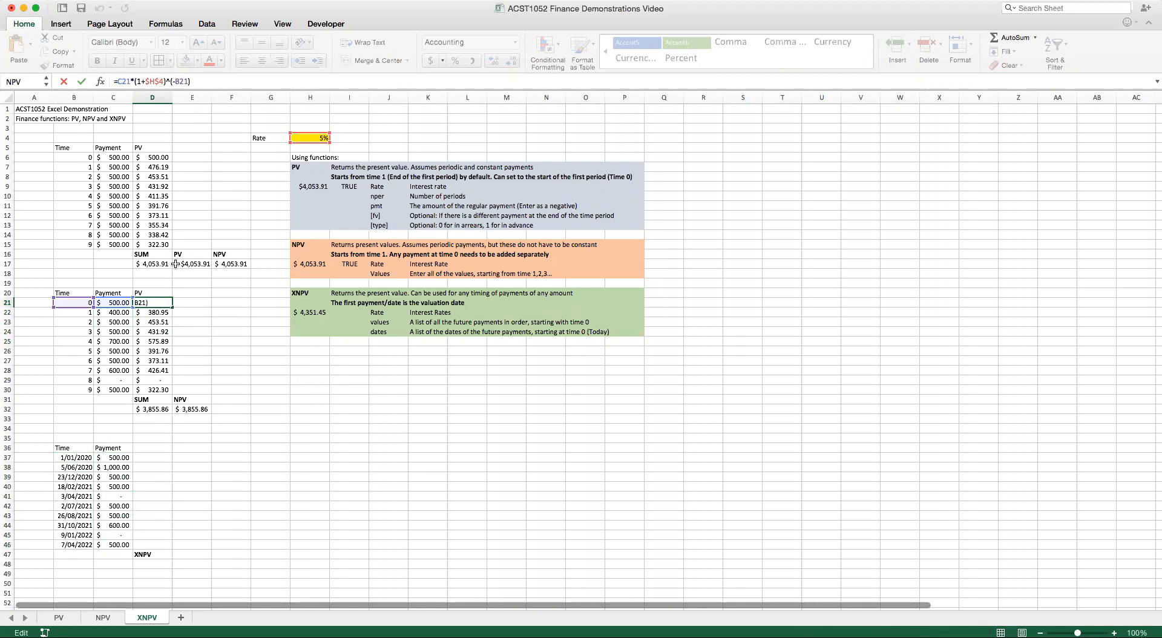
click(178, 351)
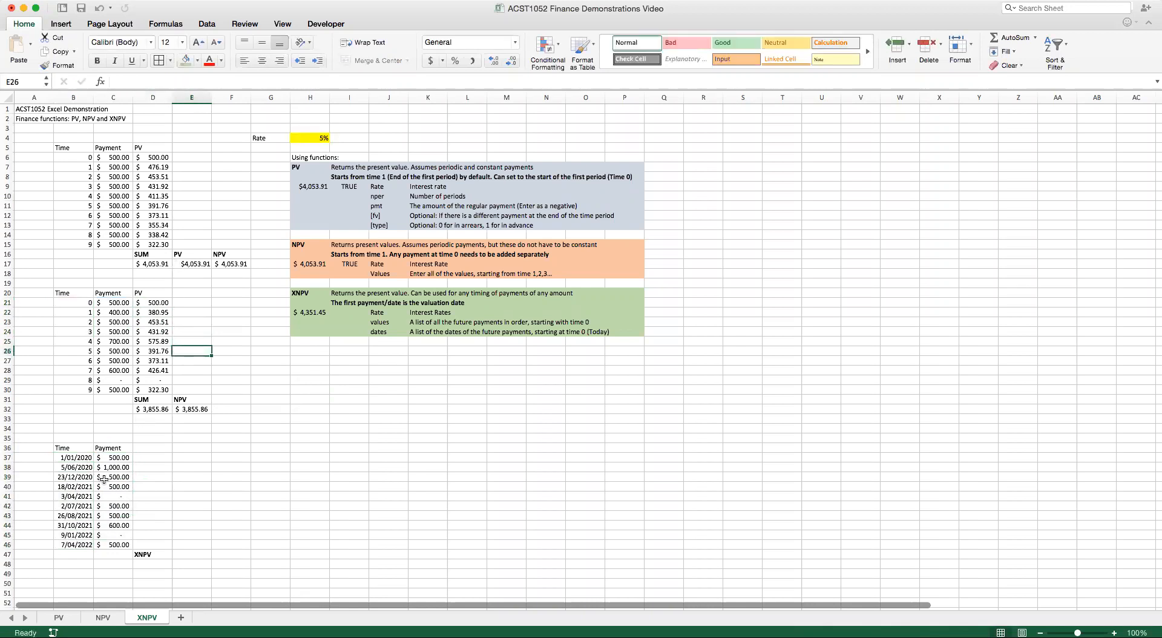
click(85, 466)
click(72, 458)
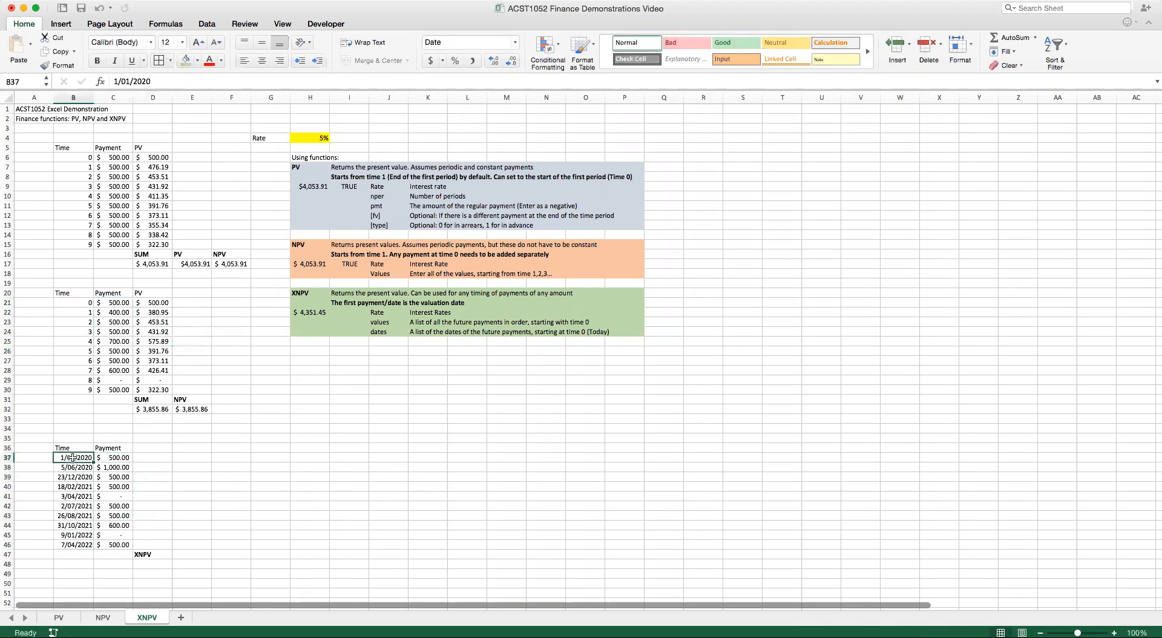
- Calculate the present value of the dated payments in D48 with =XNPV(H4,C37:C46,B37:B46)
click(149, 565)
text(=XPN)
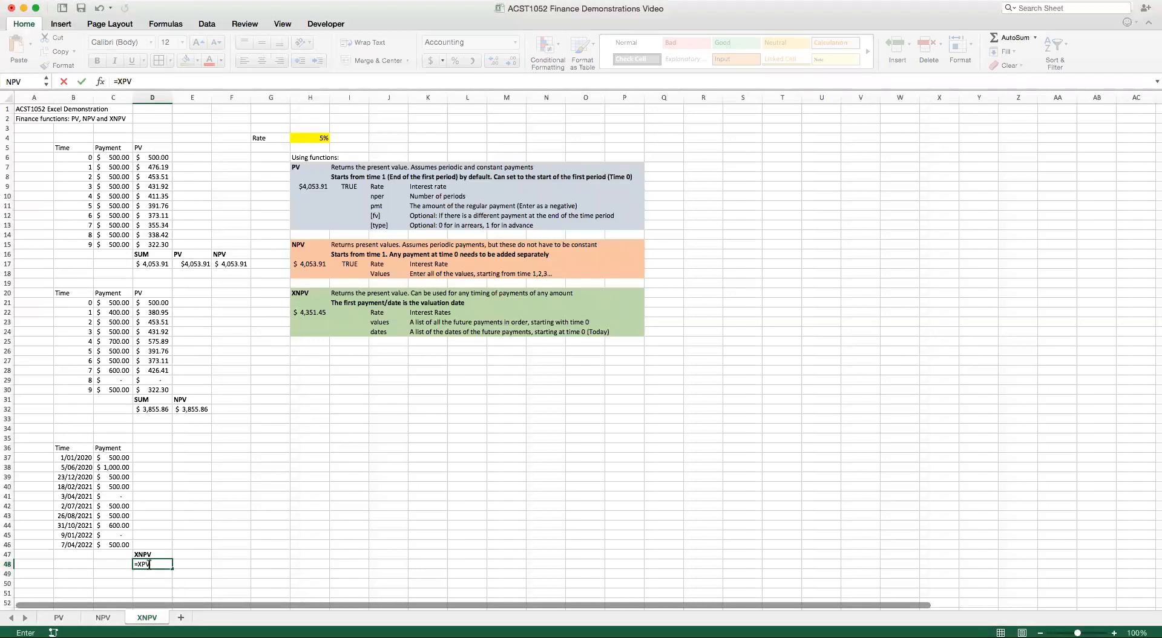
key(BackSpace)
key(BackSpace)
text(N)
key(Tab)
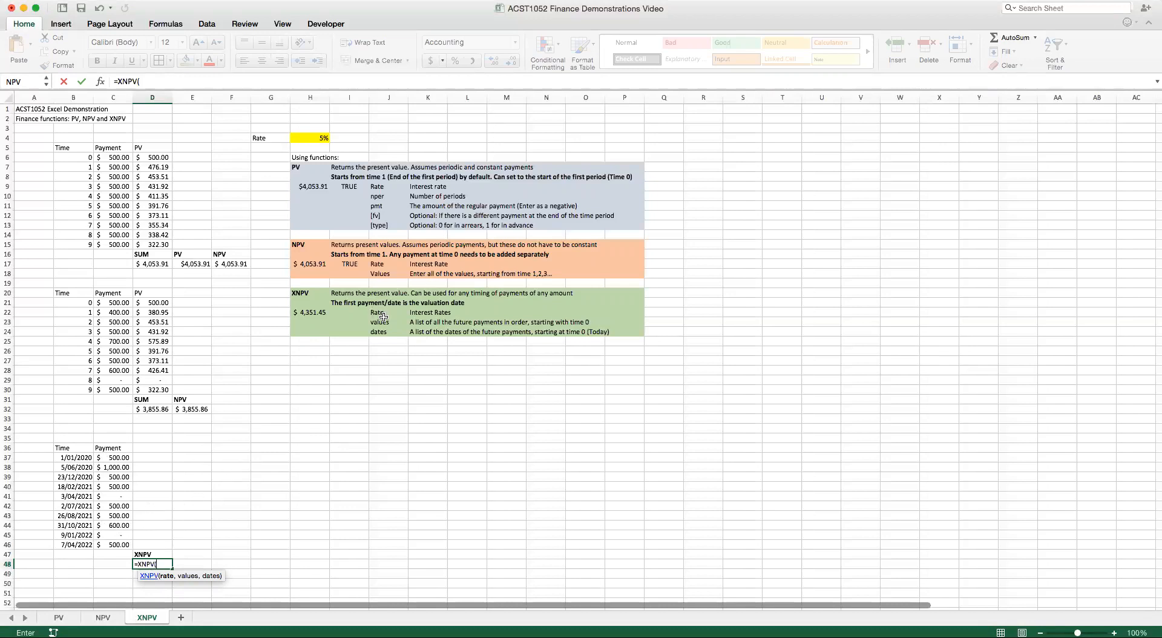
click(310, 138)
text(,)
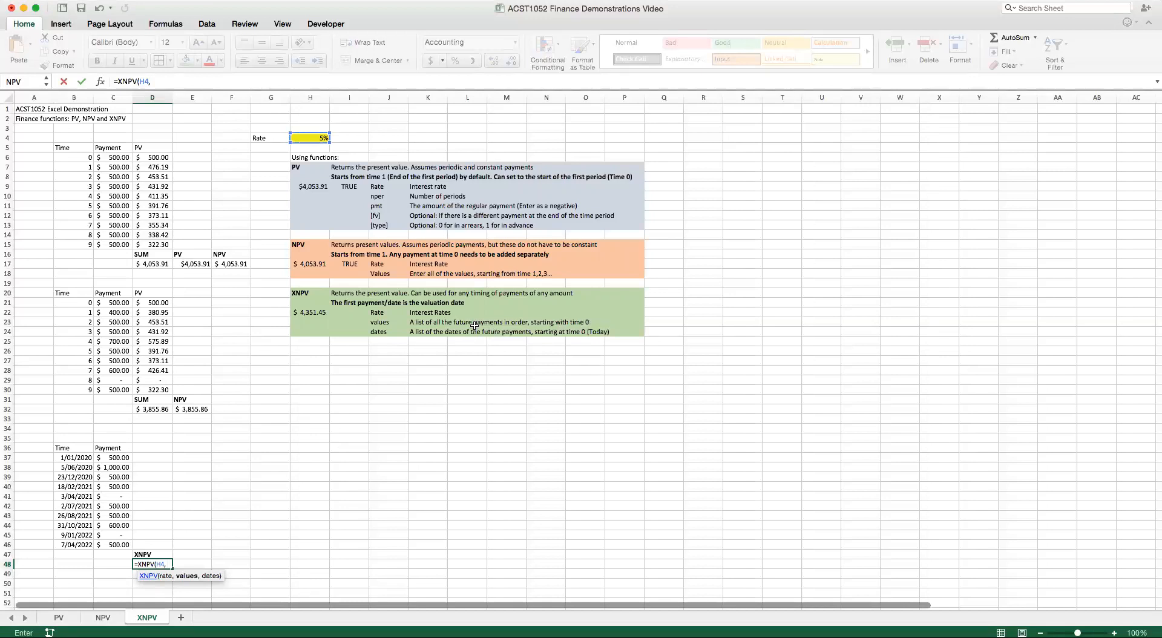
click(108, 459)
drag(108, 459, 111, 542)
text(,)
drag(73, 457, 74, 543)
text())
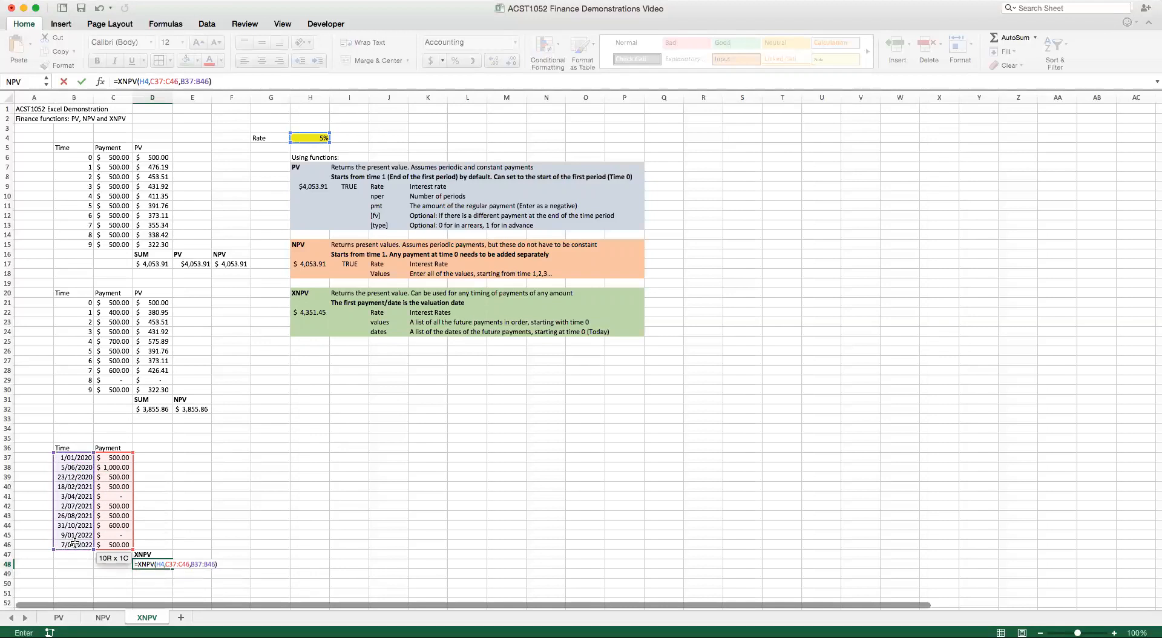
key(Return)
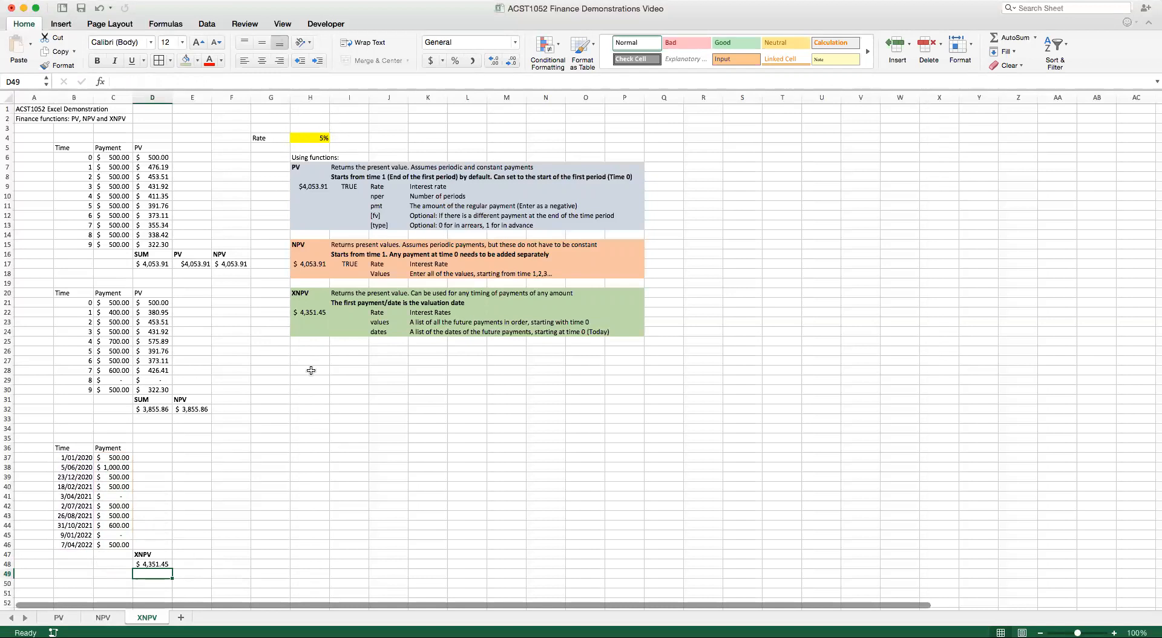
- Review the date range B37:B46 and payment range C37:C46 behind the XNPV result in D48, including the last date
click(79, 457)
drag(79, 458, 105, 543)
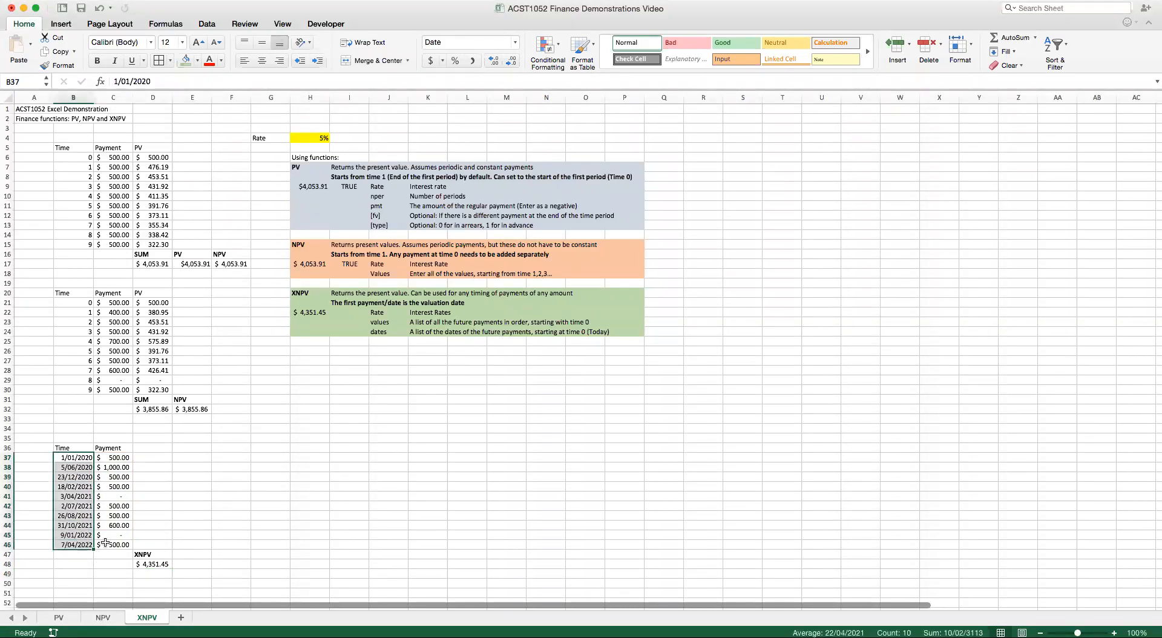
click(152, 565)
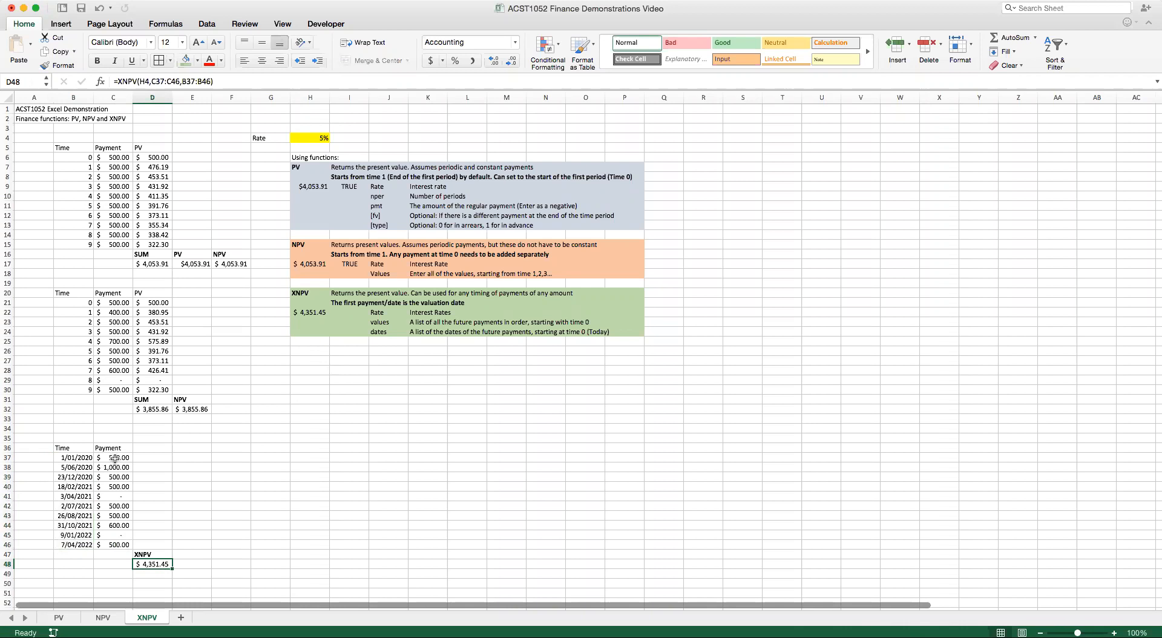
drag(118, 455, 119, 544)
click(72, 546)
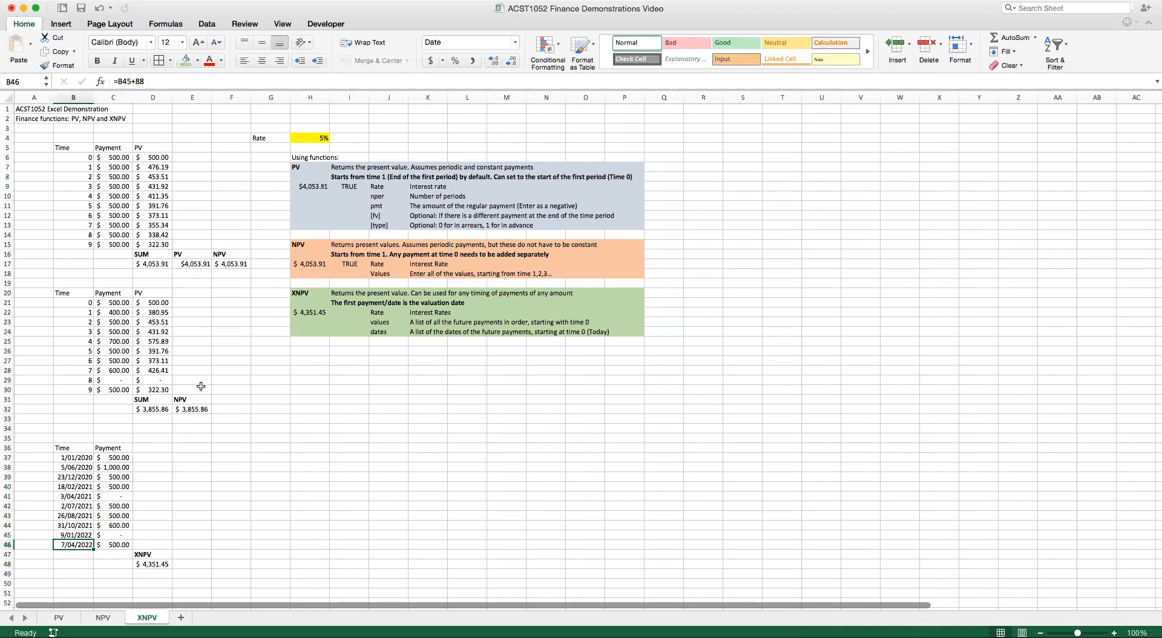
- Review the PV function notes at H7 and the ranges referenced by the XNPV formula in D48, leaving the formula unchanged
click(313, 165)
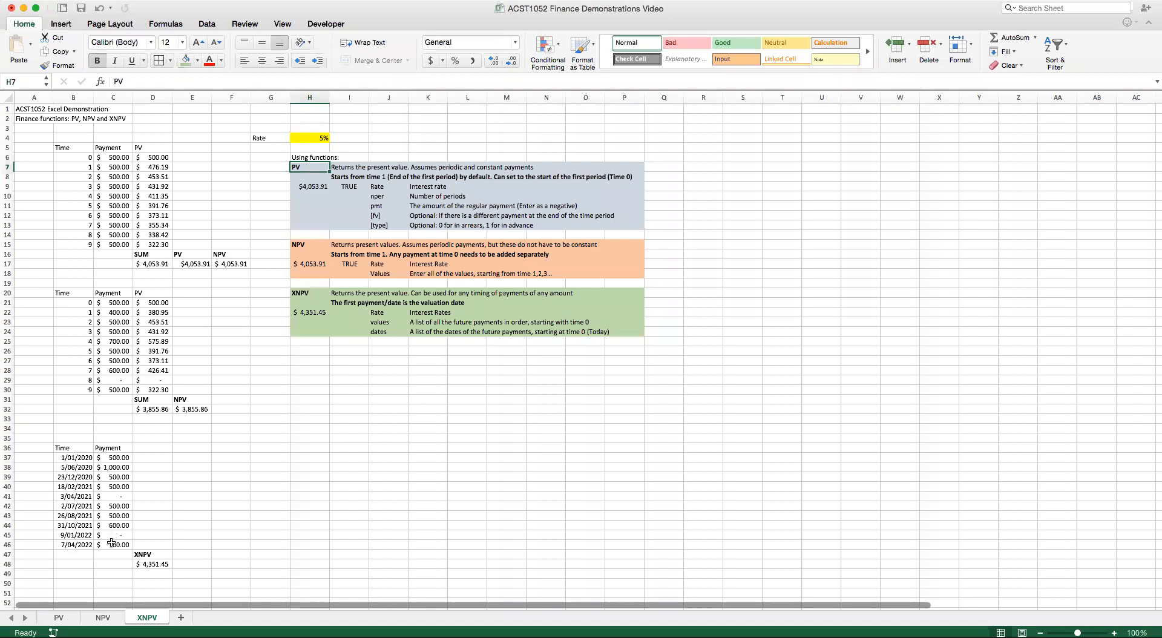
click(145, 564)
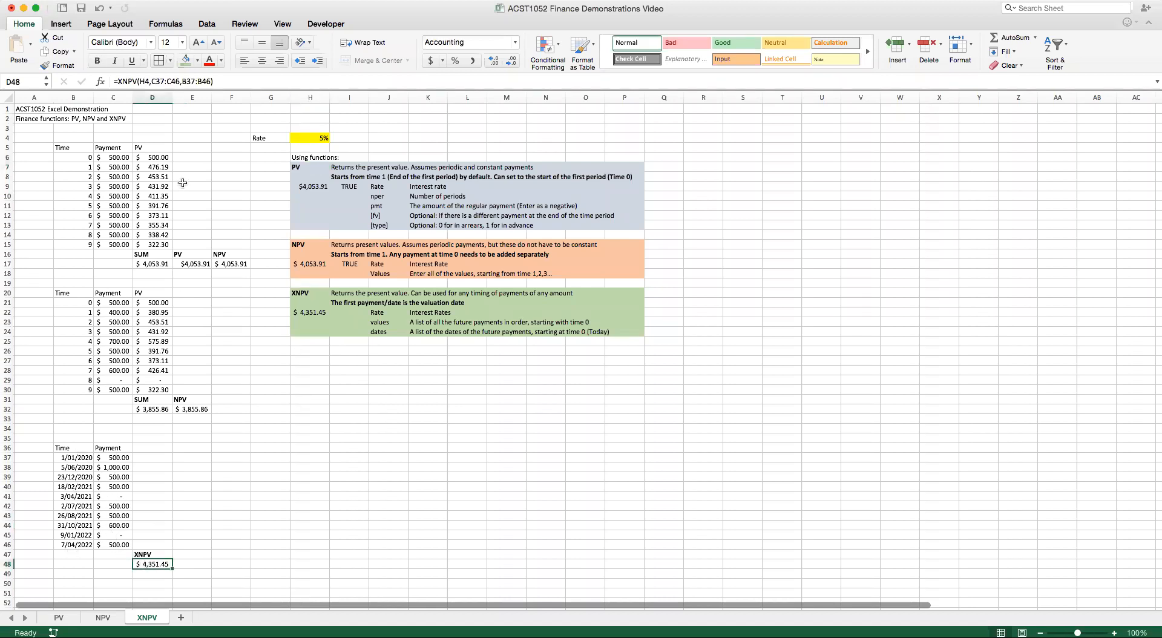
click(193, 80)
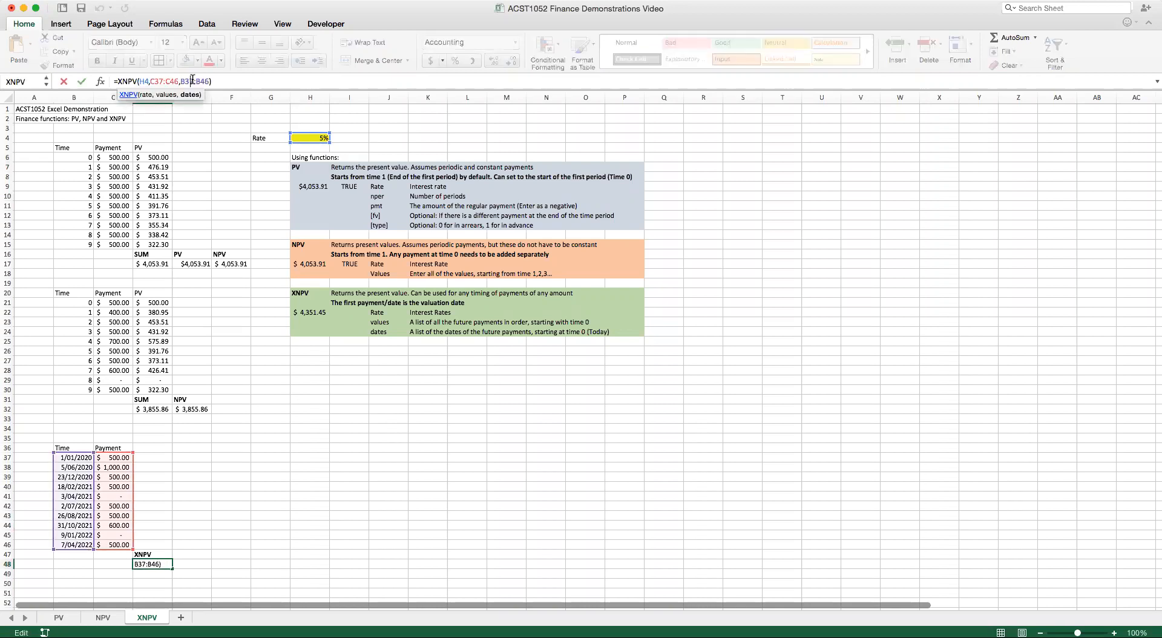
key(Return)
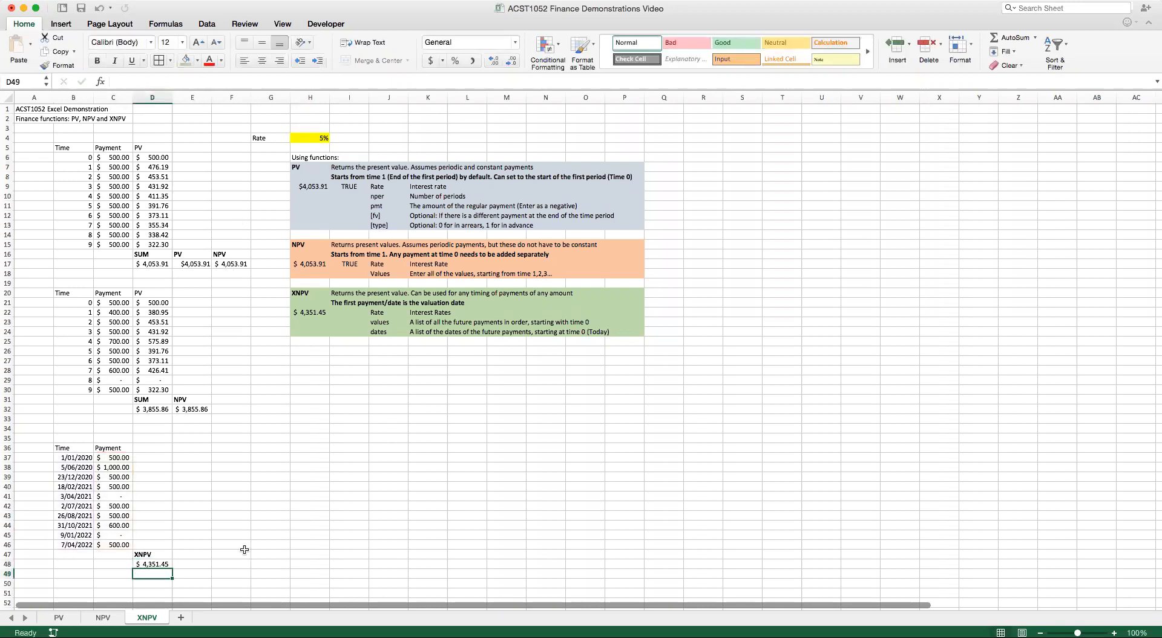